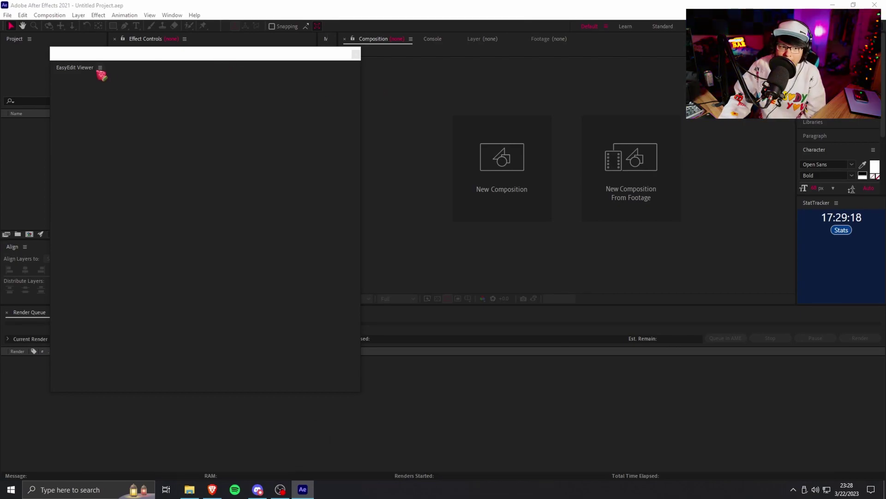
- Create a new composition 1920 px wide and 1080 px high at 24 frames per second
left_click_drag(164, 57, 285, 62)
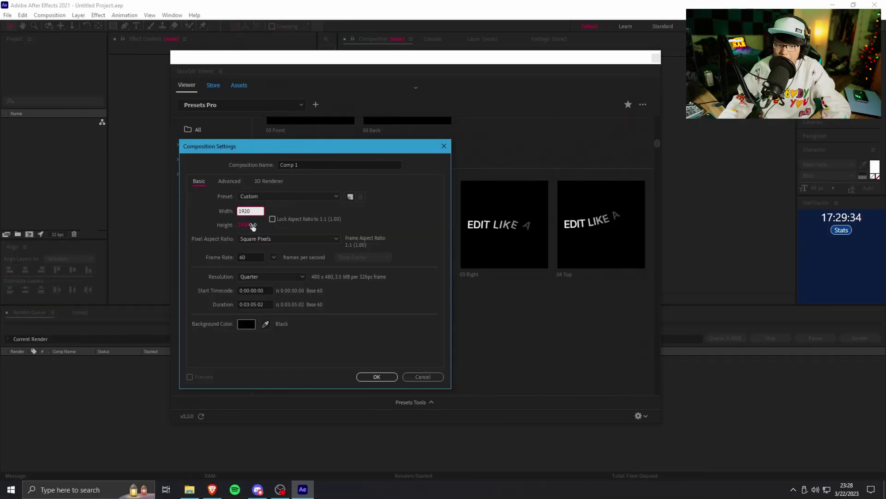
left_click(251, 225)
type("1080")
double_click(255, 257)
type("24")
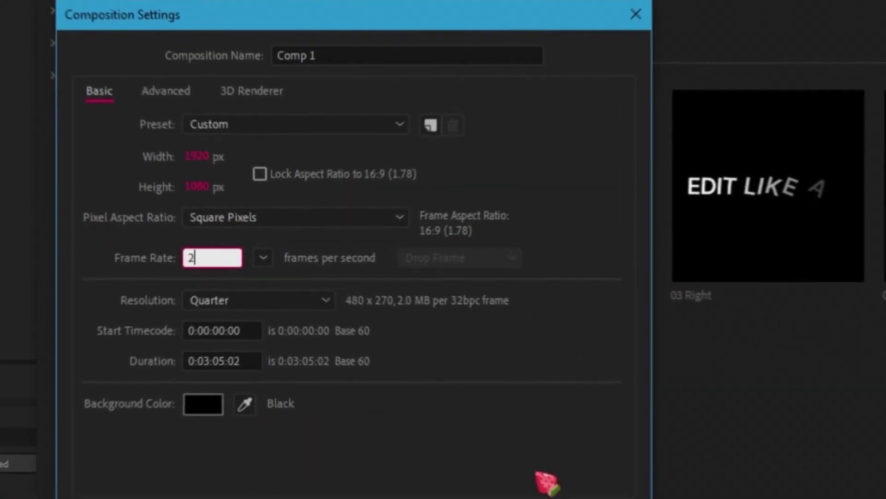
left_click(377, 377)
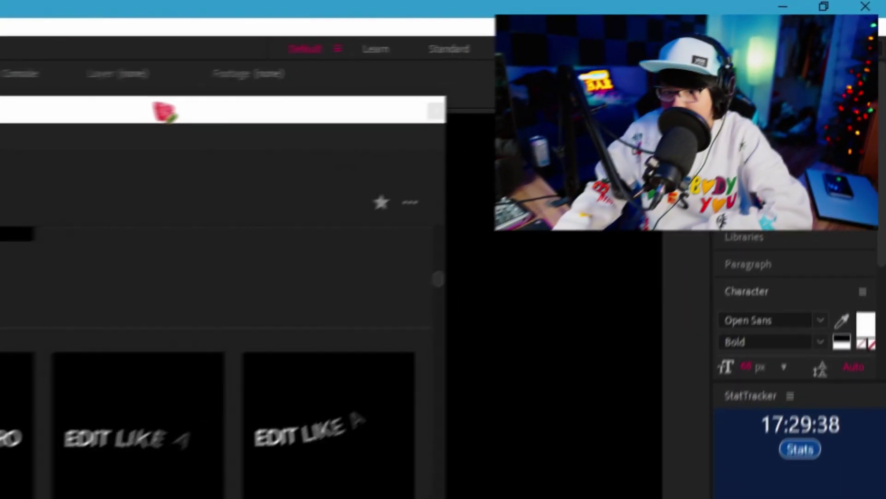
- Browse the Presets Pro basic character text presets, looking over the Position, Scale, Stretch, Rotation and Fill groups
left_click_drag(519, 57, 711, 65)
scroll(534, 265, "down", 10)
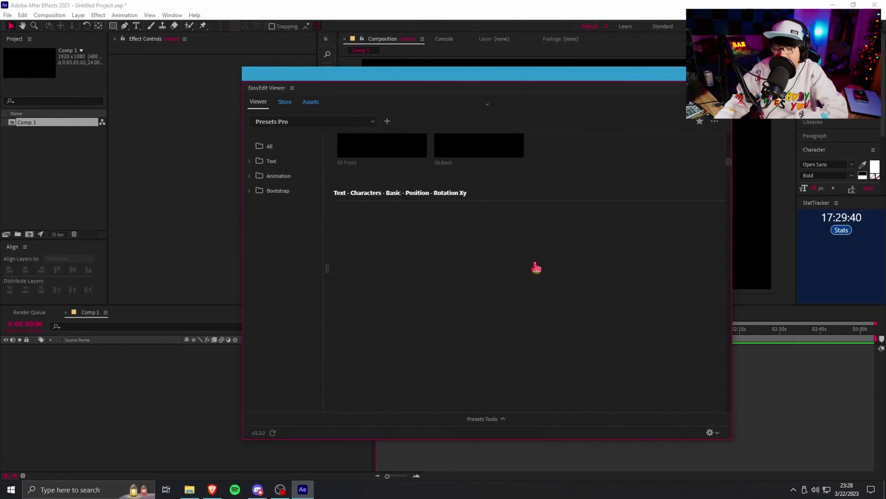
scroll(587, 282, "down", 10)
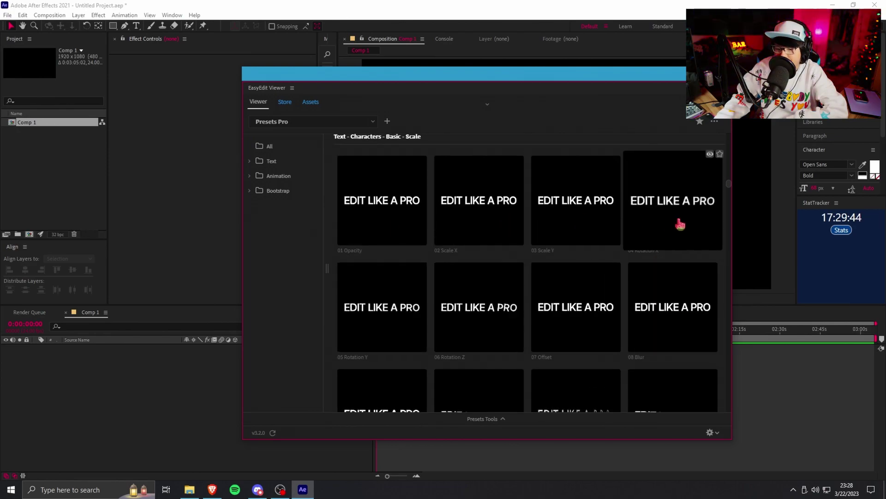
scroll(646, 207, "down", 4)
scroll(378, 307, "down", 3)
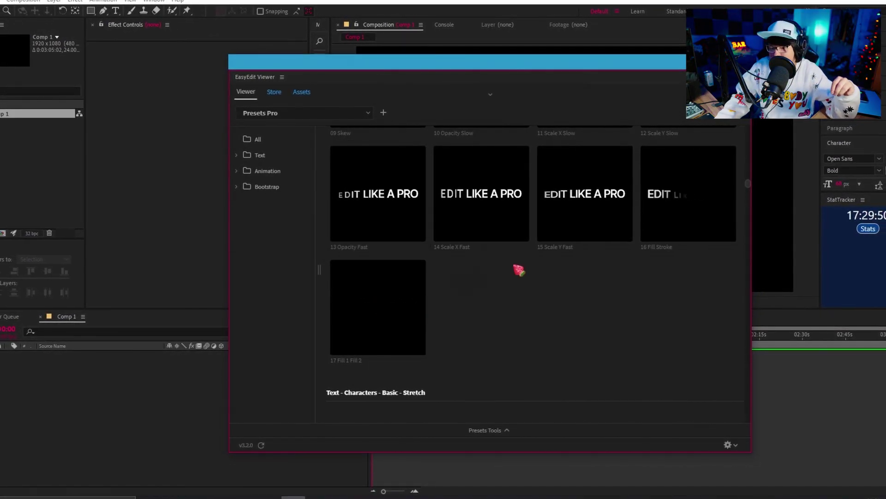
mouse_move(554, 234)
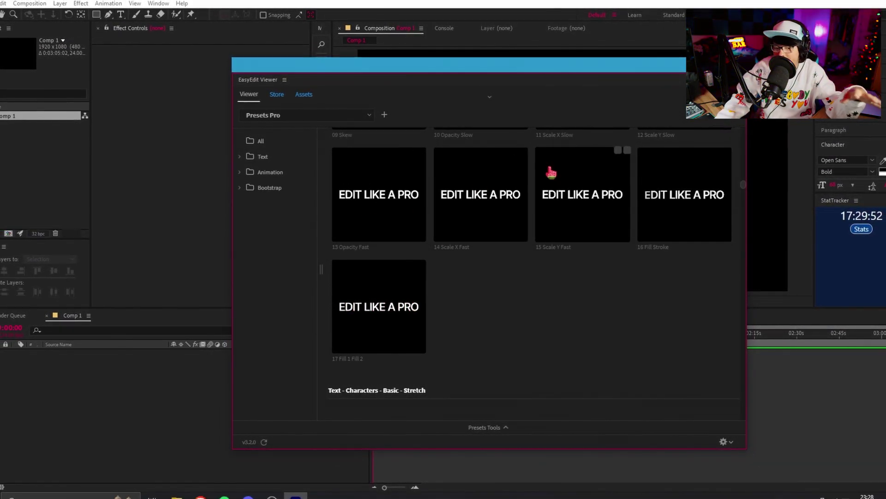
scroll(619, 236, "down", 5)
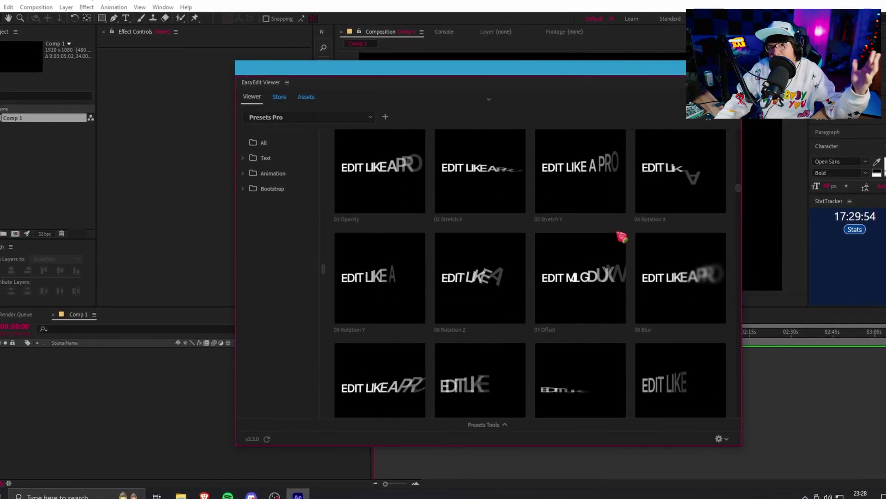
scroll(617, 238, "down", 3)
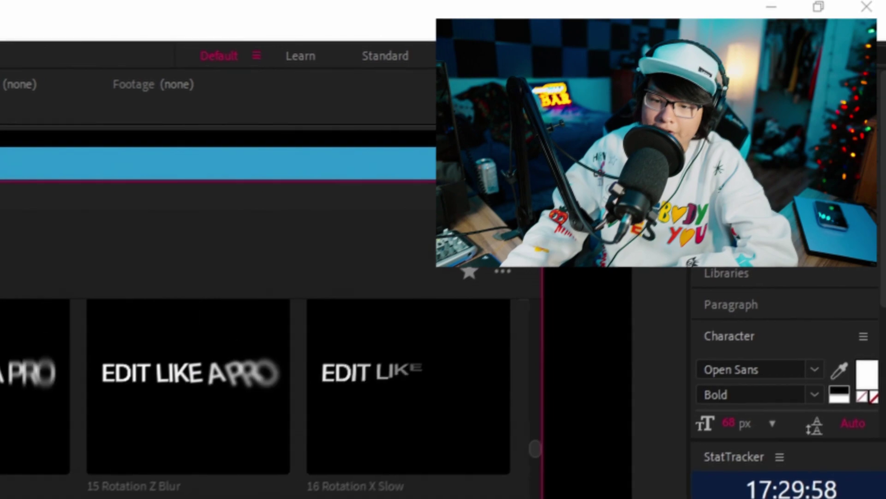
scroll(277, 388, "up", 2)
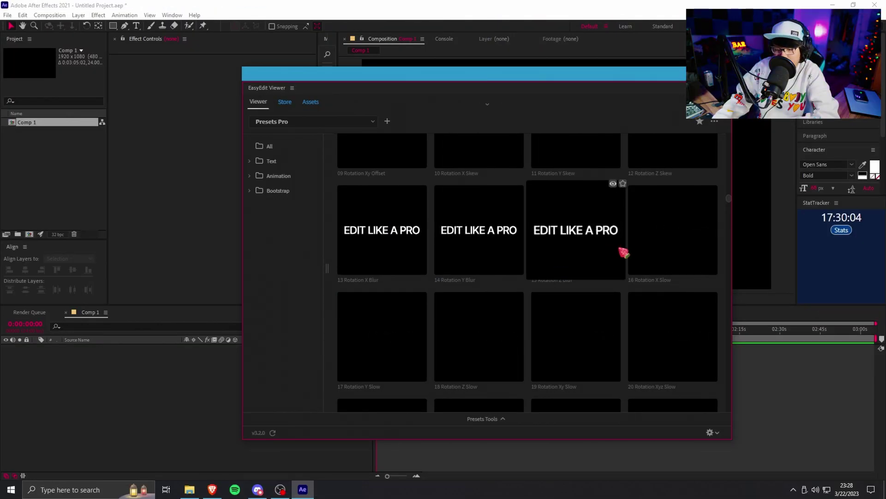
scroll(547, 251, "down", 10)
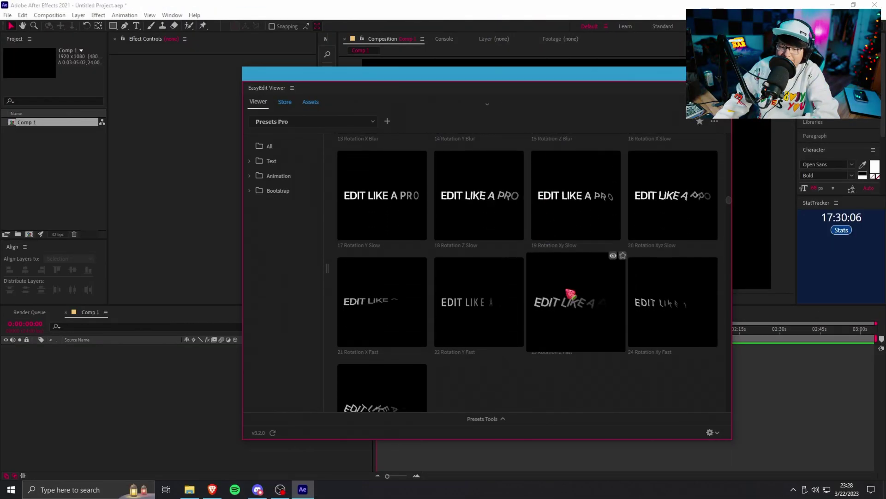
scroll(425, 285, "up", 1)
scroll(425, 285, "down", 5)
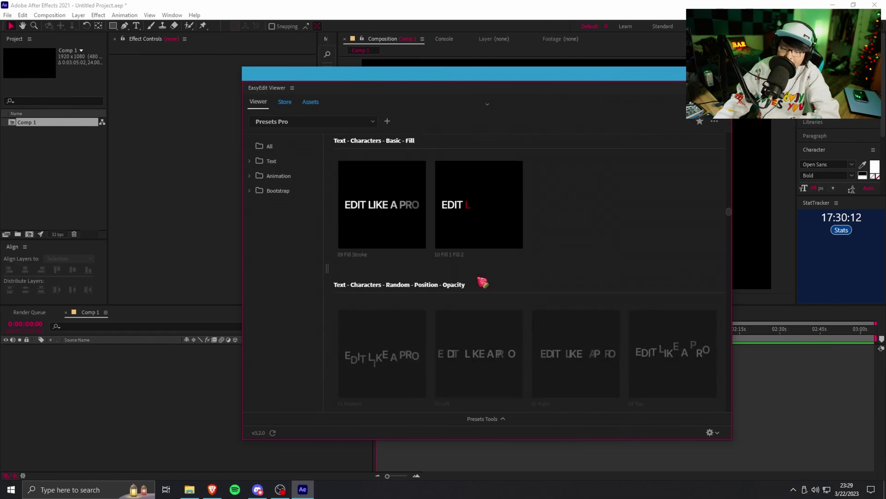
- Look through the random character text presets, covering the Position, Fill Stroke, Scale, Stretch and Rotation variants
scroll(475, 277, "down", 8)
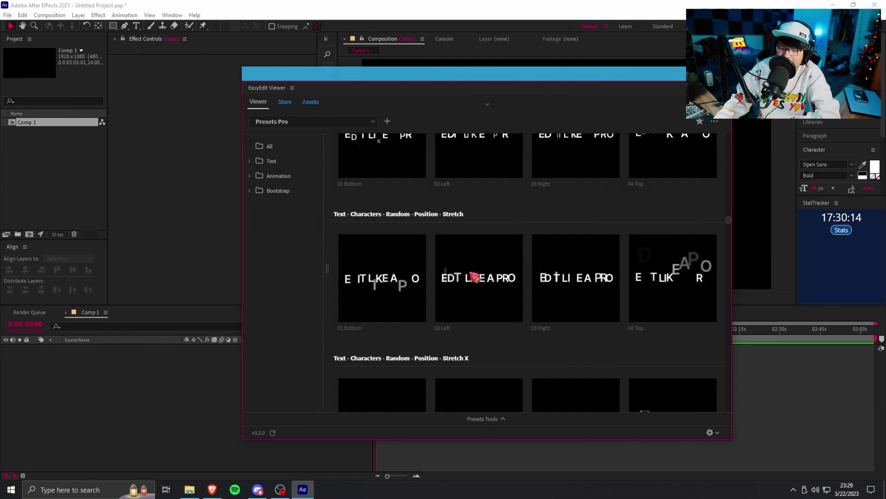
scroll(575, 227, "down", 3)
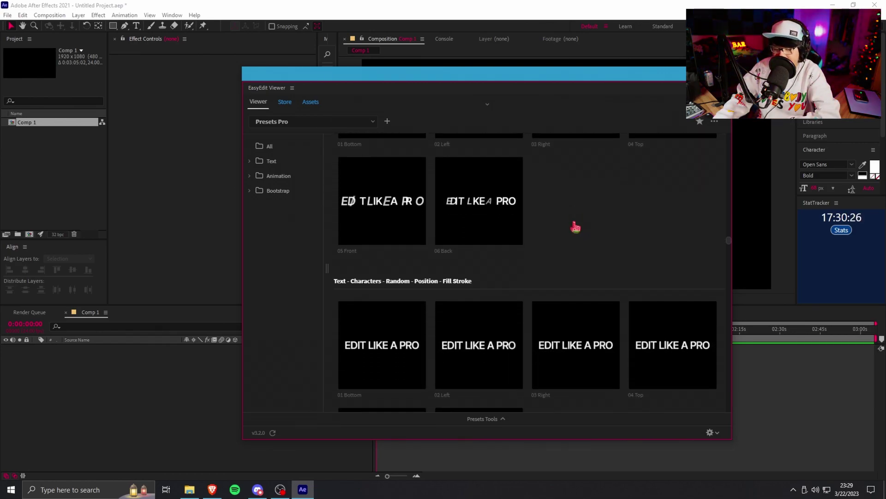
scroll(540, 260, "down", 8)
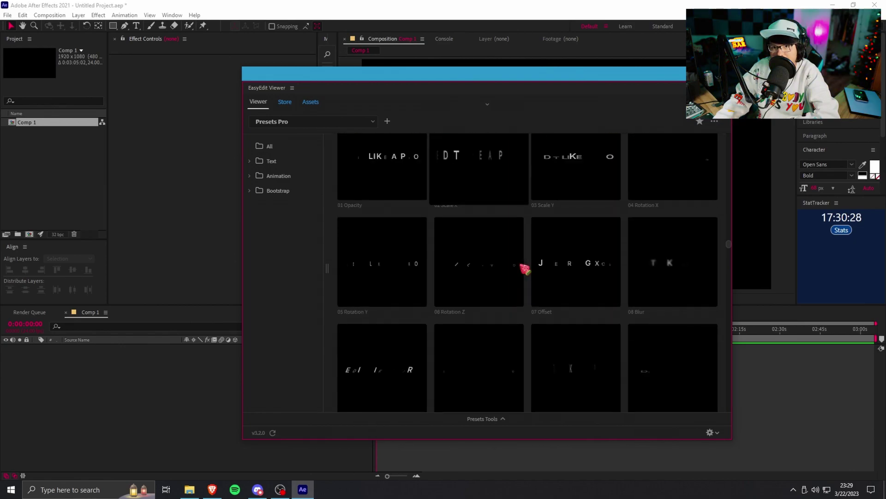
scroll(521, 270, "down", 3)
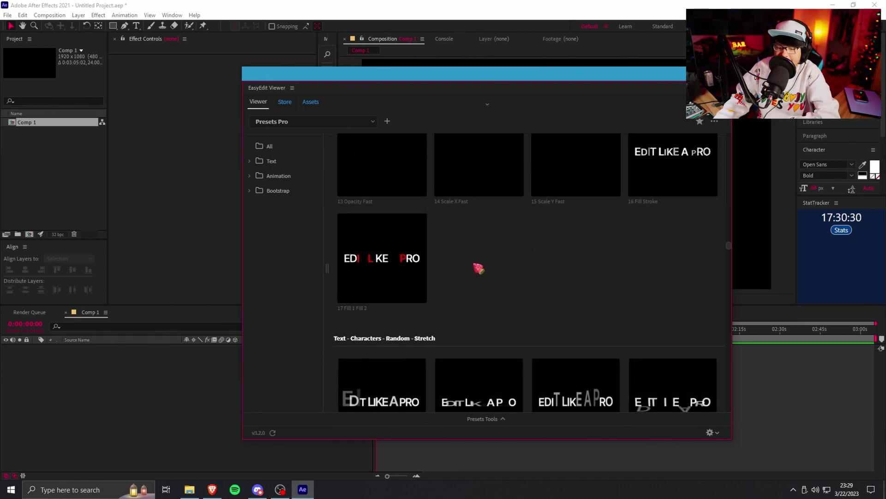
scroll(479, 268, "down", 3)
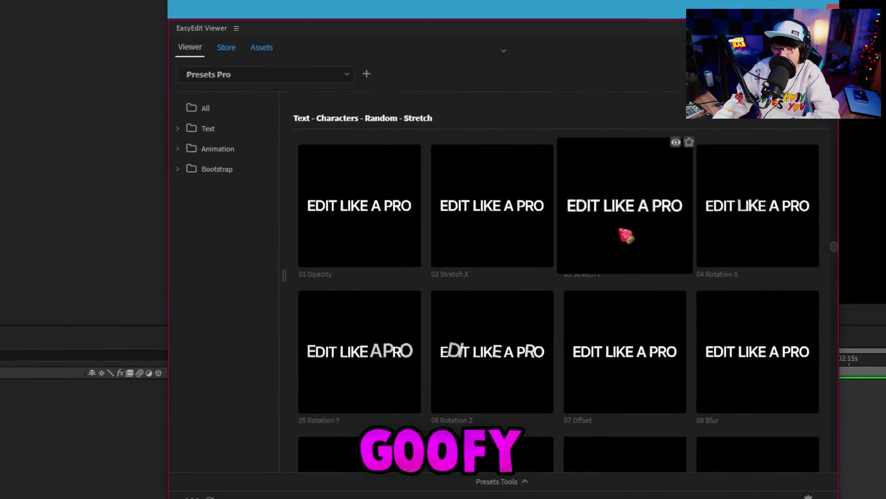
scroll(627, 236, "down", 6)
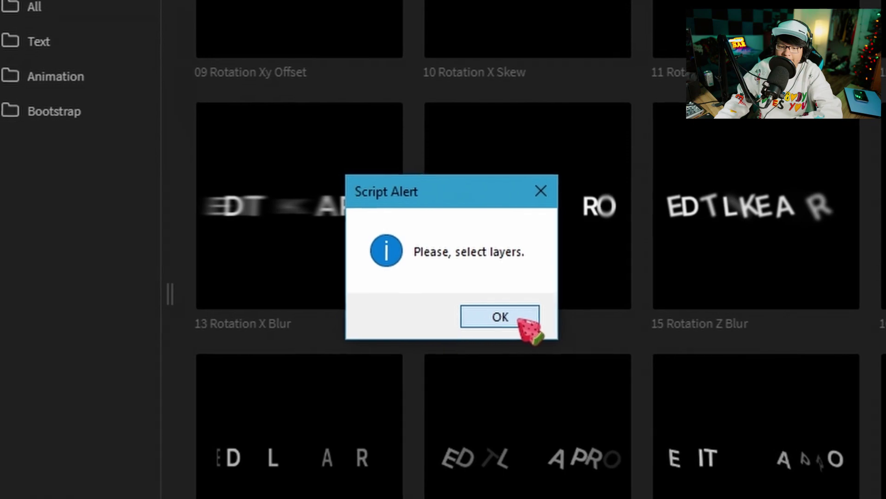
- Apply the random 14 Rotation Y Blur preset to the TEST text layer and preview its animation around the In marker
left_click(519, 320)
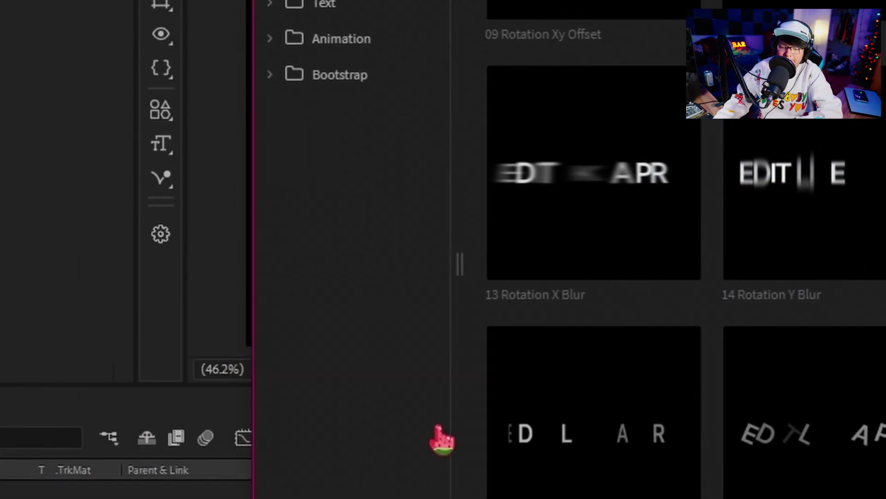
left_click(477, 193)
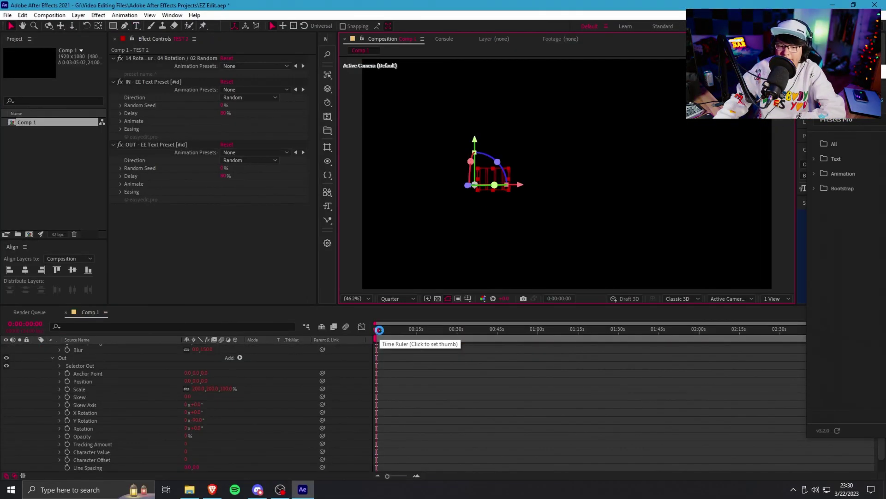
key("u")
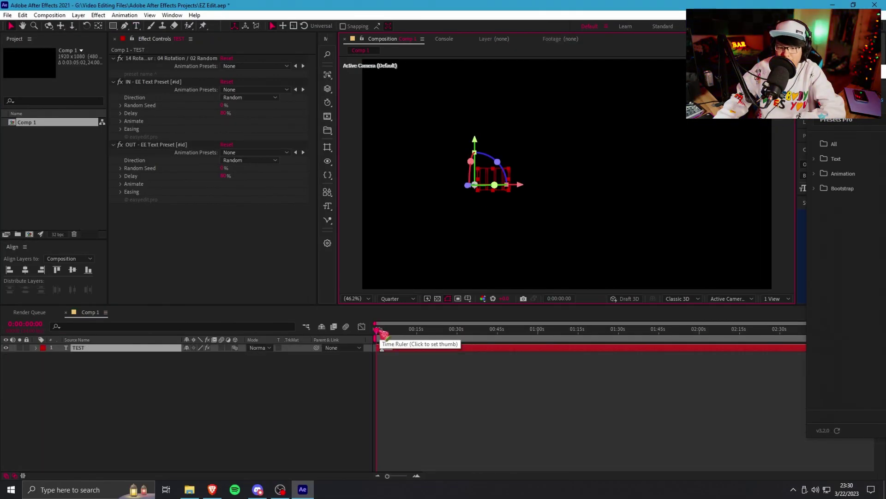
scroll(380, 360, "up", 3)
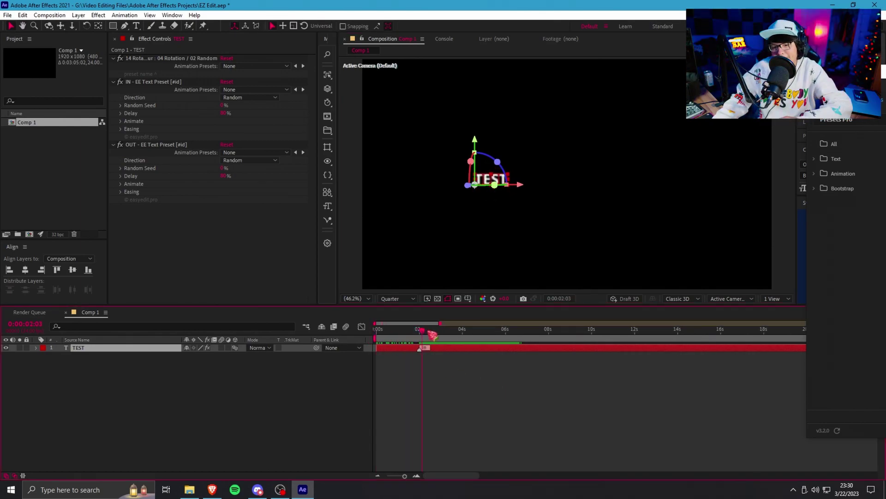
left_click(424, 377)
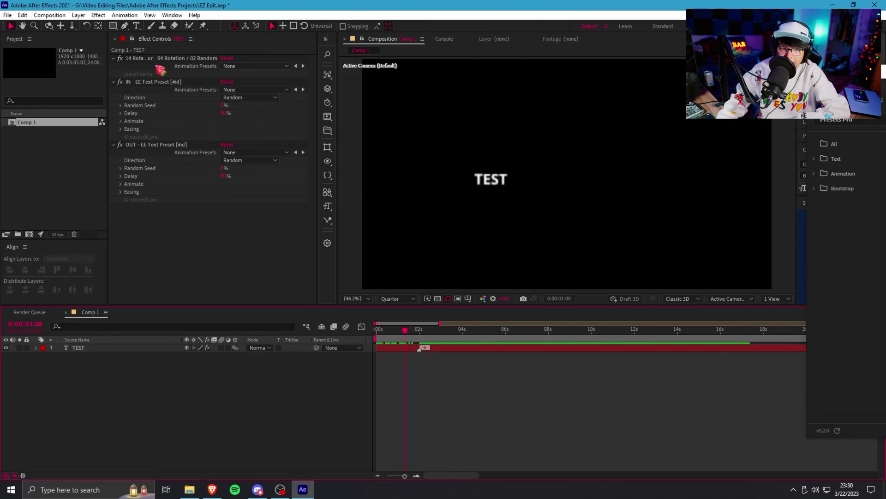
- Set the IN text preset's Random Seed to 37% and its Delay to 100%
left_click(223, 109)
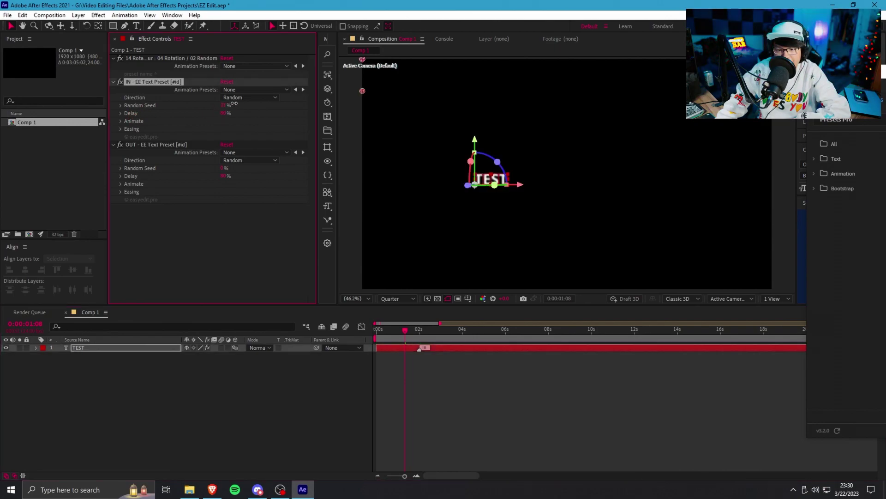
left_click(393, 330)
key("ctrl+shift+a")
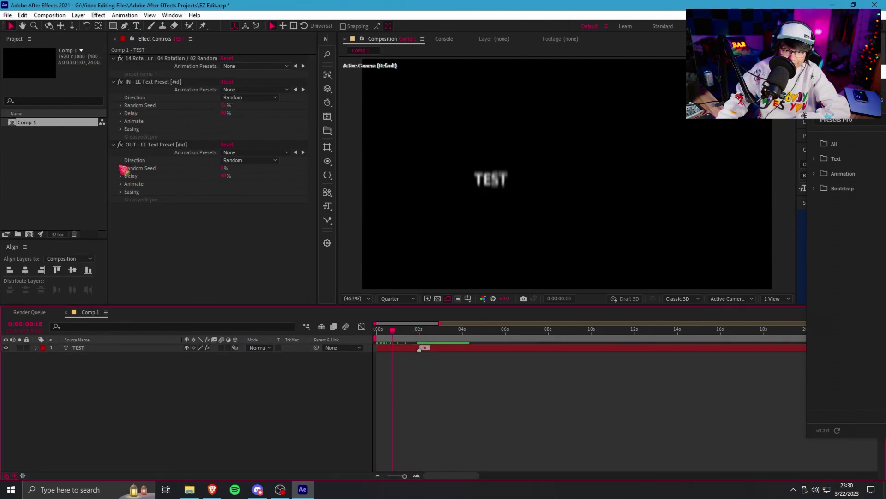
left_click(122, 113)
left_click_drag(267, 126, 174, 125)
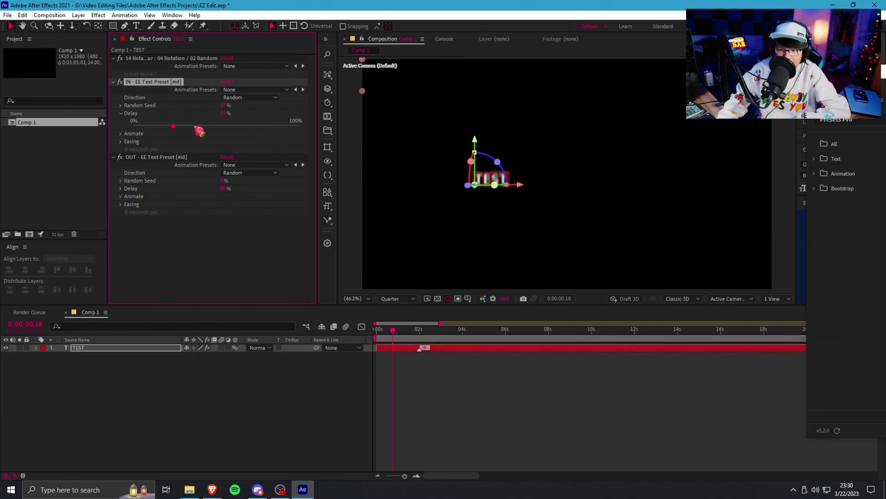
- Try different Scale widths in the IN text preset's animation settings
left_click(122, 133)
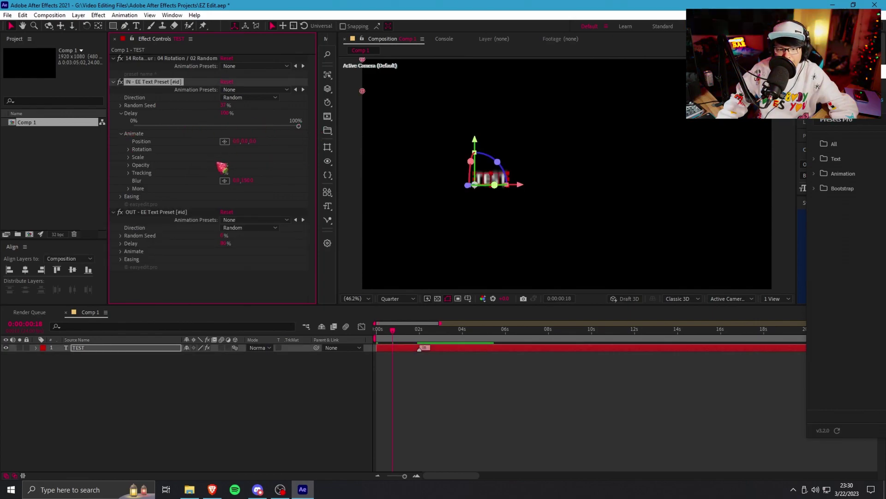
left_click(129, 157)
left_click_drag(222, 165, 272, 160)
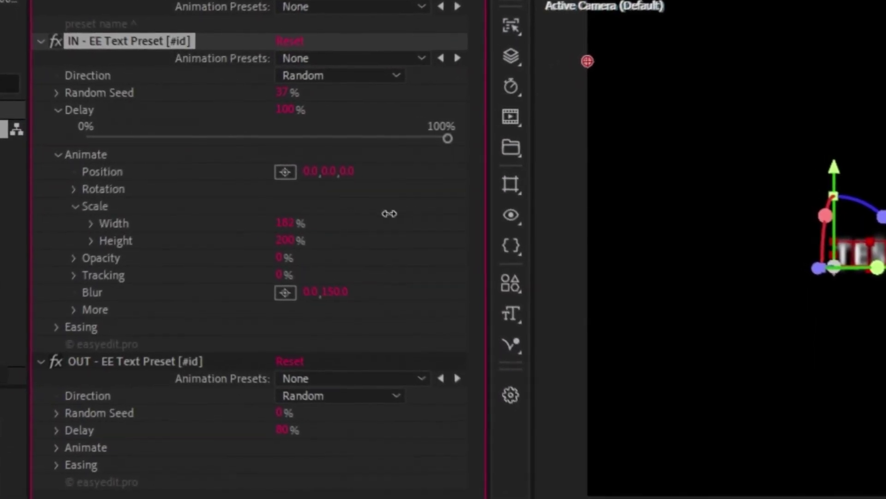
left_click_drag(389, 213, 382, 214)
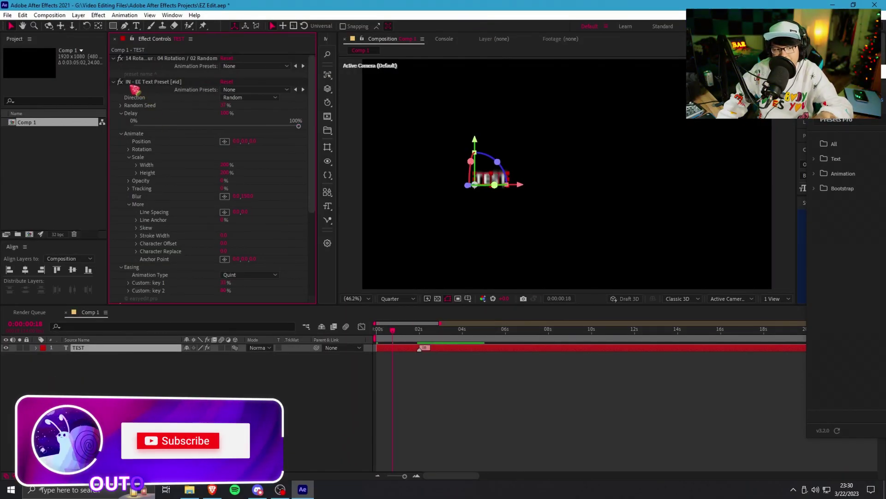
- Review the remaining IN and OUT text preset settings and scrub the timeline to check the TEST text
scroll(195, 216, "down", 5)
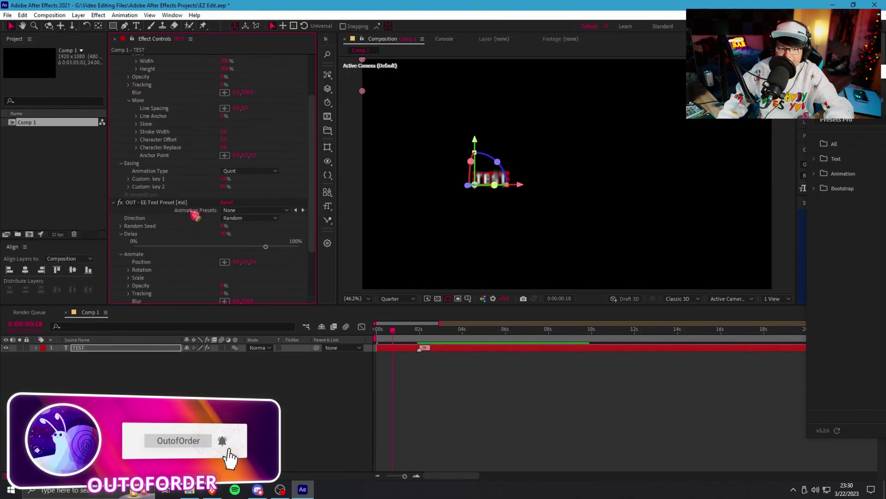
scroll(191, 211, "down", 2)
left_click_drag(393, 330, 455, 338)
scroll(475, 382, "down", 5)
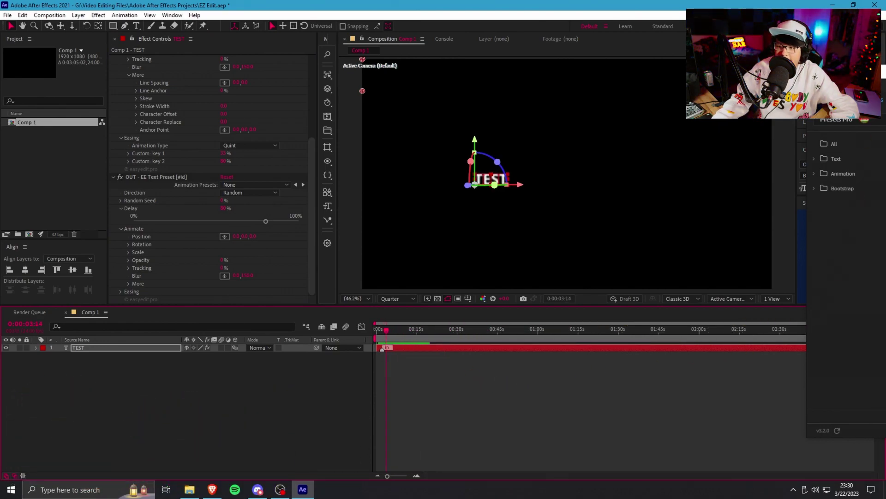
left_click(868, 340)
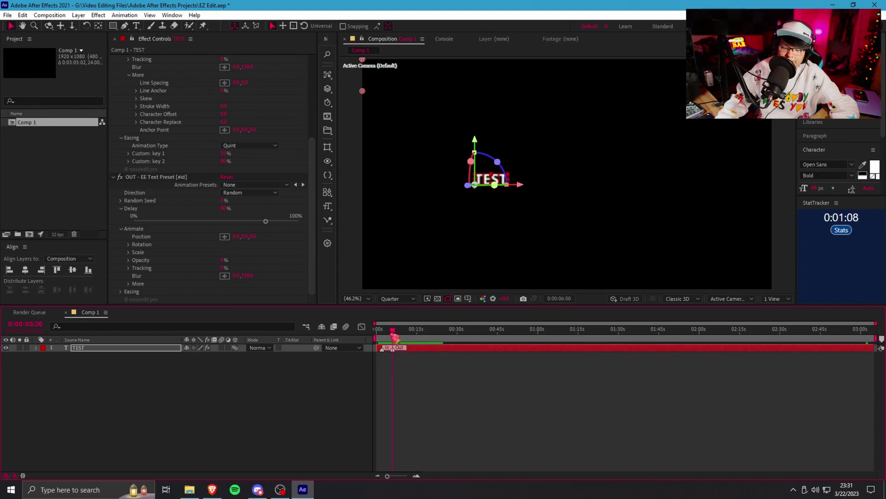
- Inspect the TEST text's exit animation just after the Out marker, at 0:00:06:02
key("=")
key("=")
key("=")
key("=")
key("=")
left_click(647, 337)
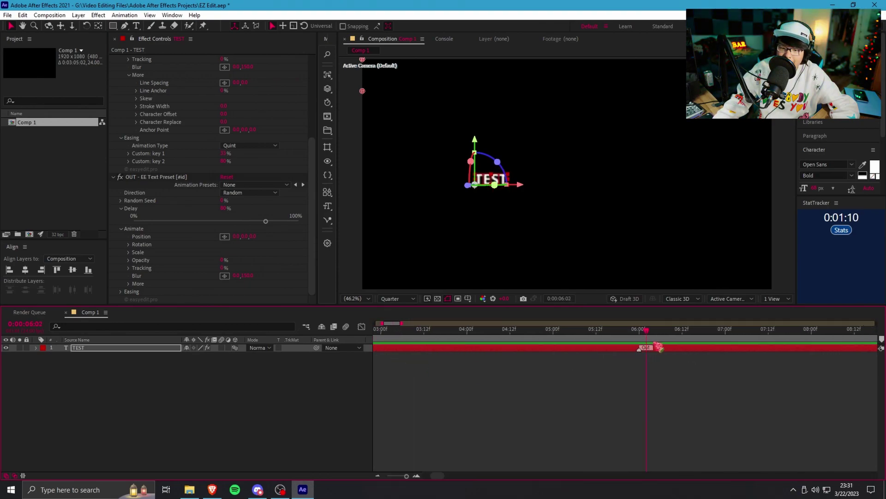
- Set the OUT text preset's Delay to 0% and scrub across the Out marker to check the exit animation
scroll(683, 348, "down", 5)
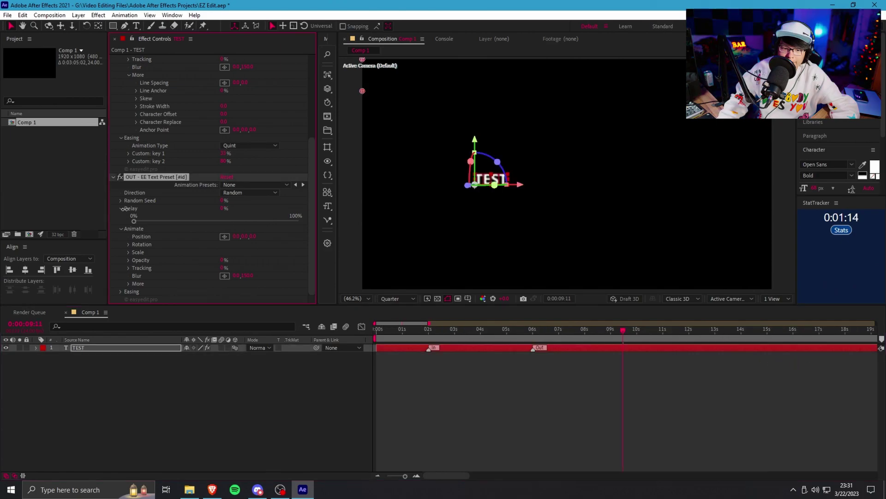
left_click(532, 370)
left_click_drag(522, 332, 537, 334)
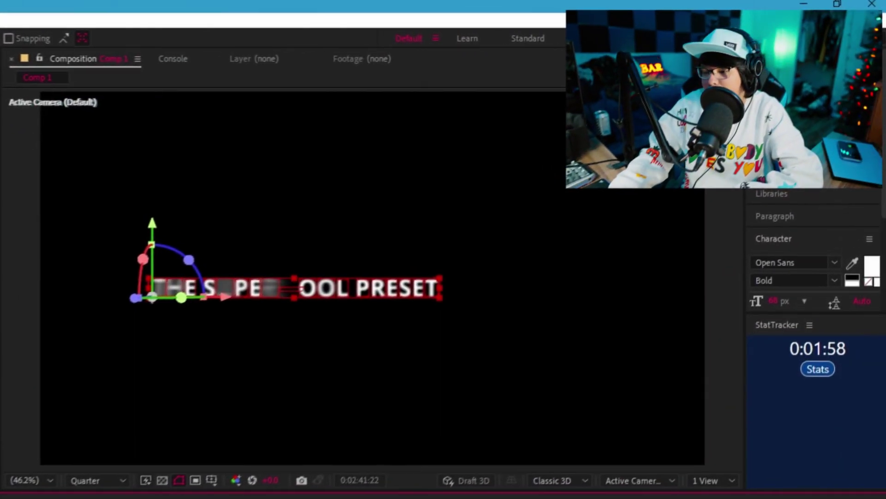
- Scrub back and forth through the timeline to check the THE SUPER COOL PRESET text animation
left_click_drag(813, 355, 783, 358)
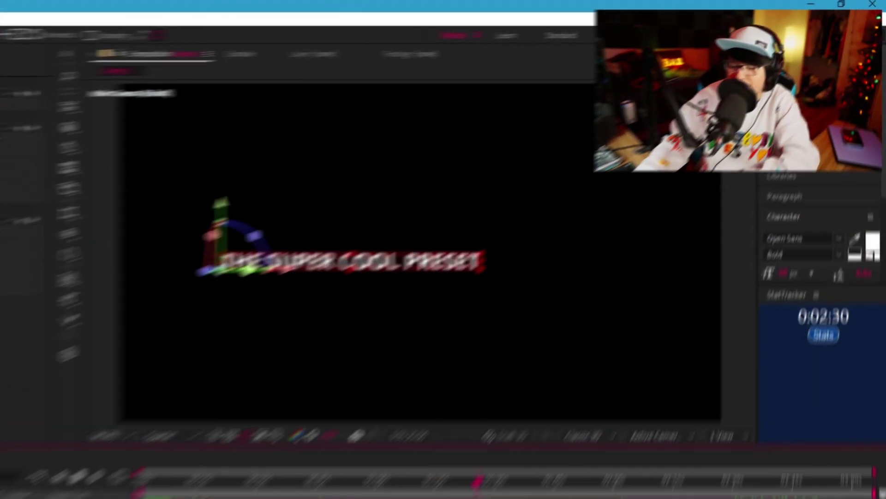
left_click_drag(778, 349, 580, 349)
left_click_drag(497, 329, 784, 341)
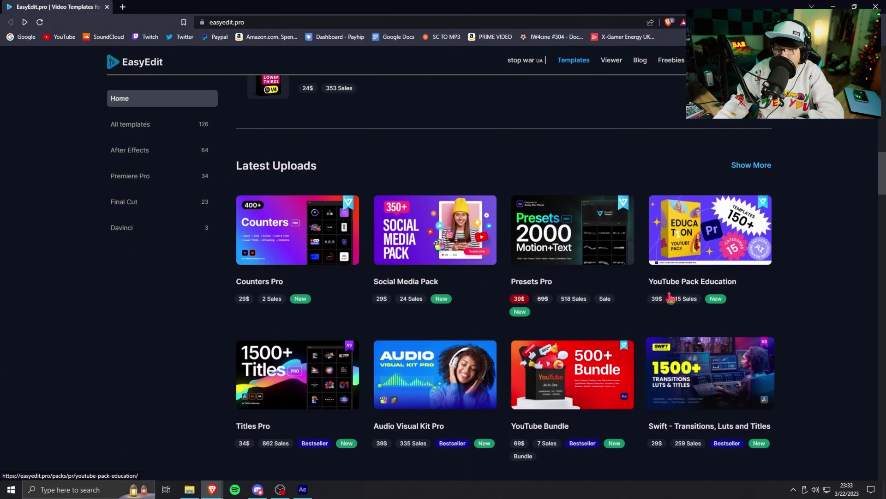
- Browse the EasyEdit.pro latest uploads, switch back to After Effects and look through the Presets Pro text previews
scroll(507, 282, "down", 3)
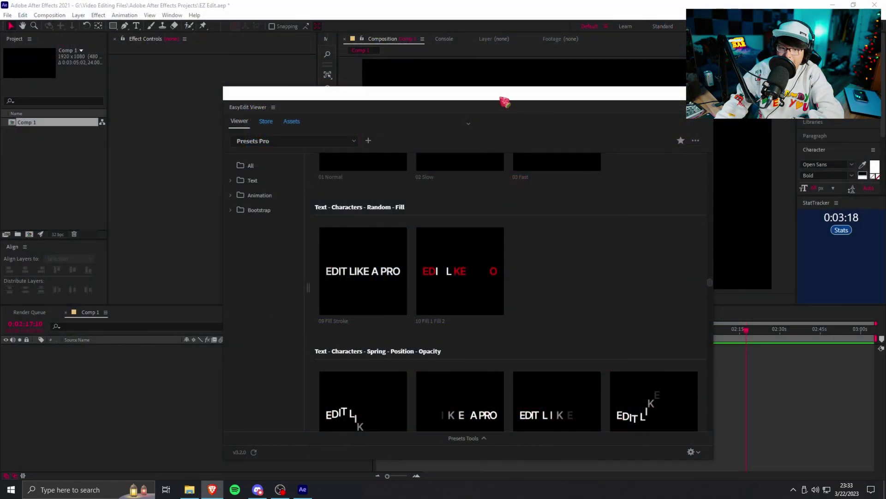
left_click_drag(500, 97, 481, 52)
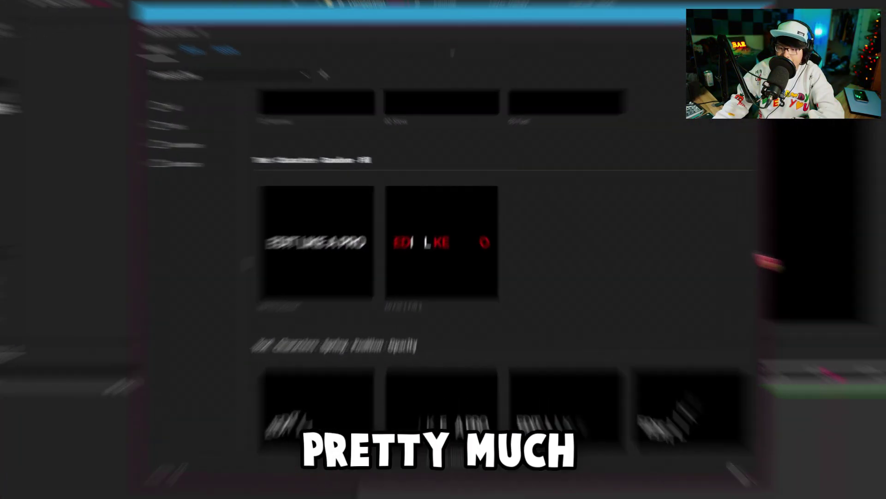
left_click_drag(690, 238, 690, 277)
scroll(461, 259, "down", 10)
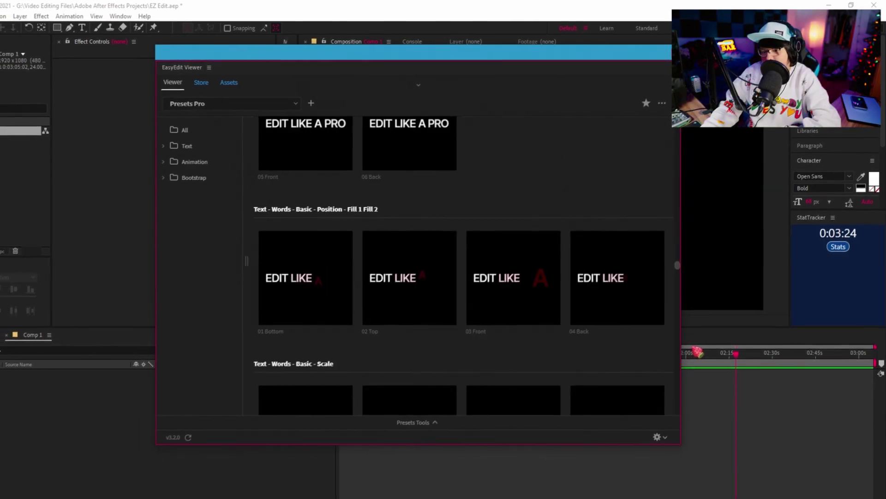
scroll(462, 258, "down", 10)
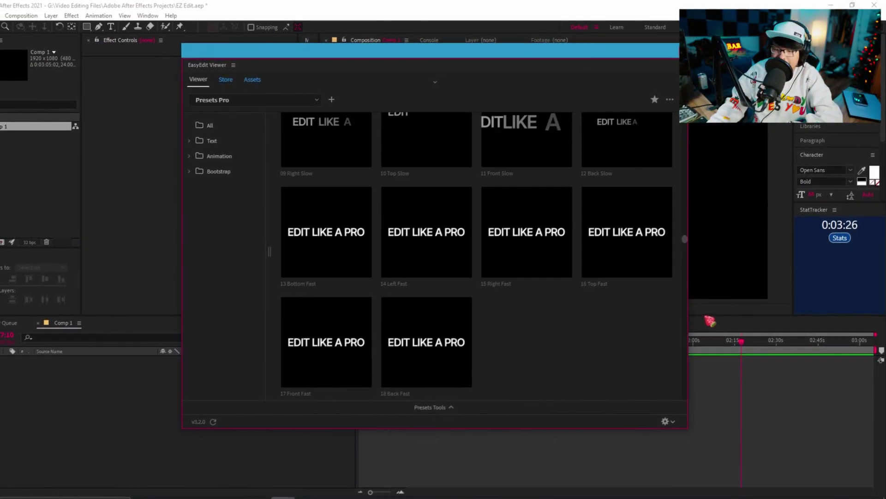
scroll(707, 303, "down", 3)
- Examine the previews of the Presets Pro Color, Distortion and Stomp text presets
mouse_move(415, 274)
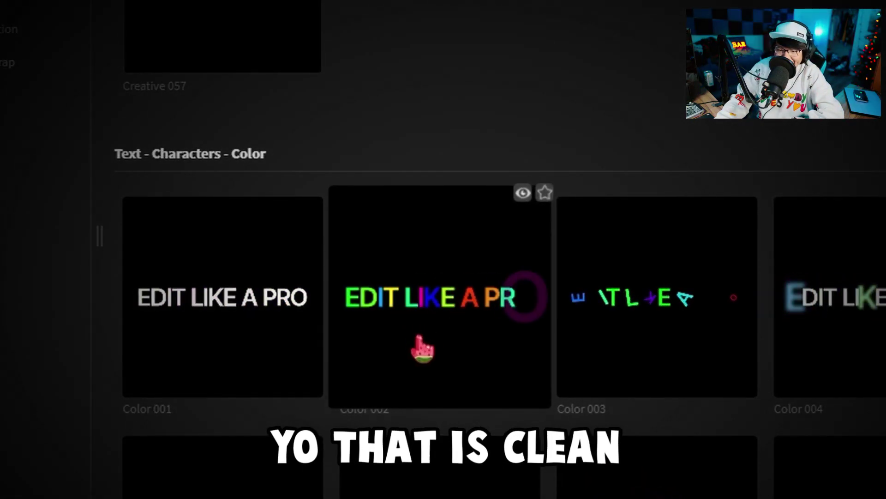
scroll(676, 406, "down", 3)
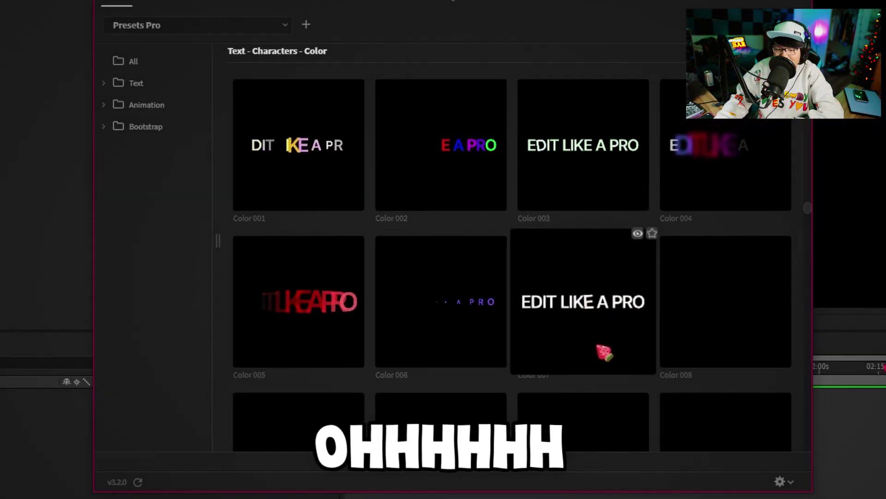
scroll(683, 461, "down", 4)
scroll(550, 319, "down", 10)
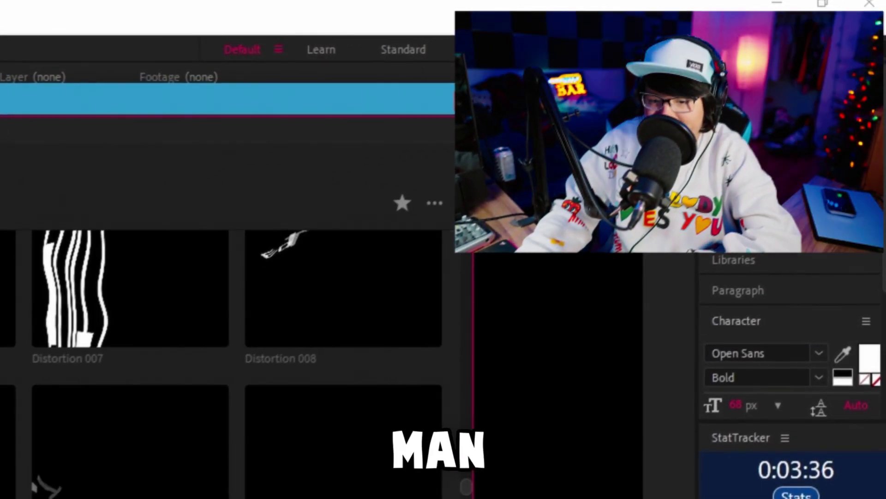
scroll(456, 278, "up", 6)
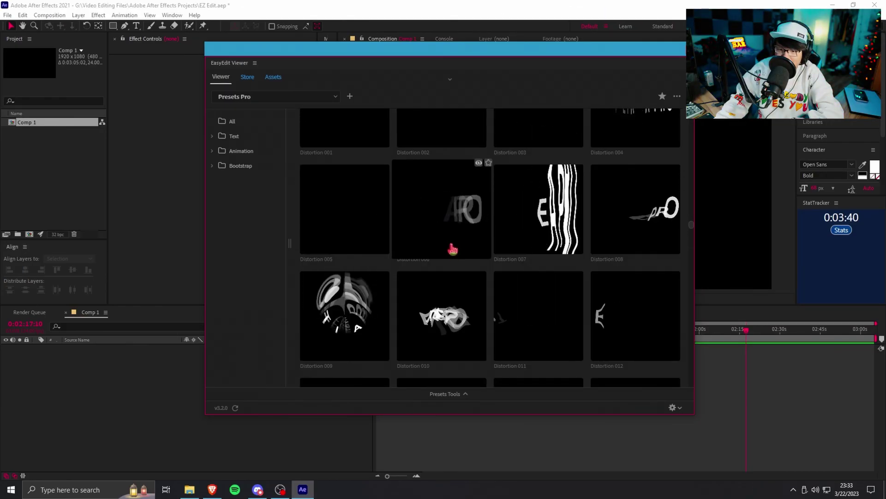
scroll(456, 249, "down", 4)
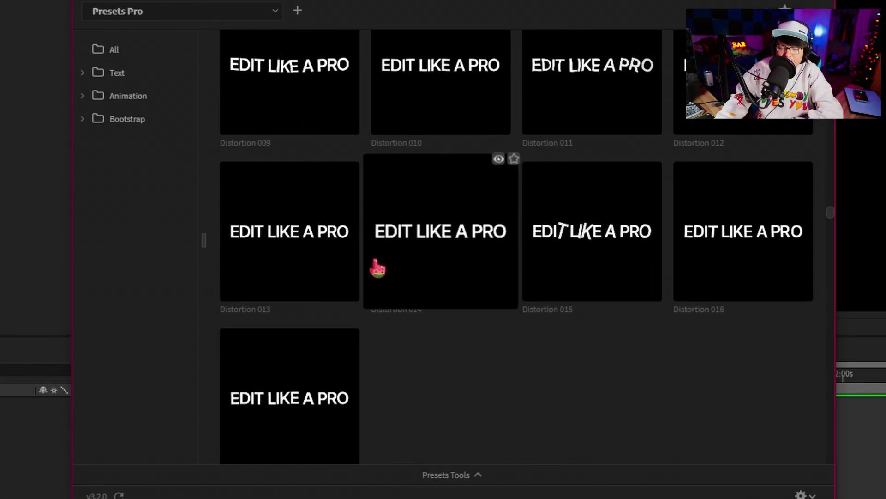
scroll(378, 267, "down", 15)
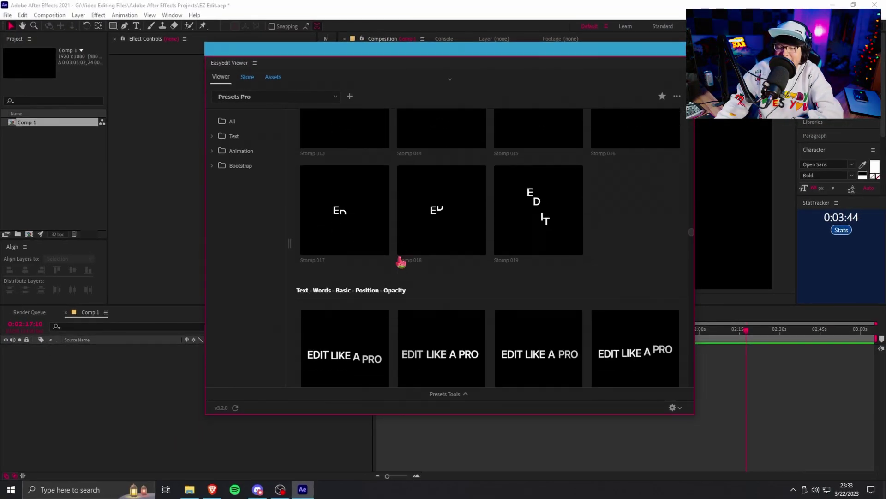
- Look through the Text - Words presets, from Basic Position and Bounce to the Creative previews
scroll(400, 262, "down", 6)
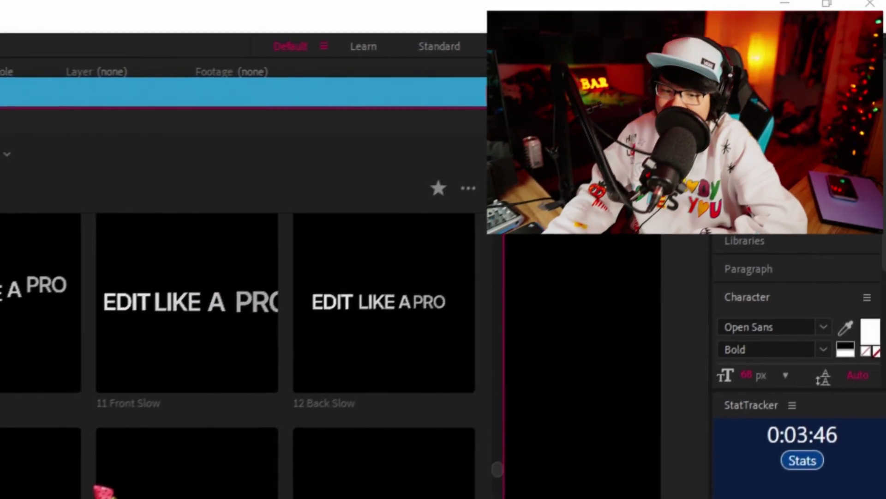
scroll(147, 459, "down", 5)
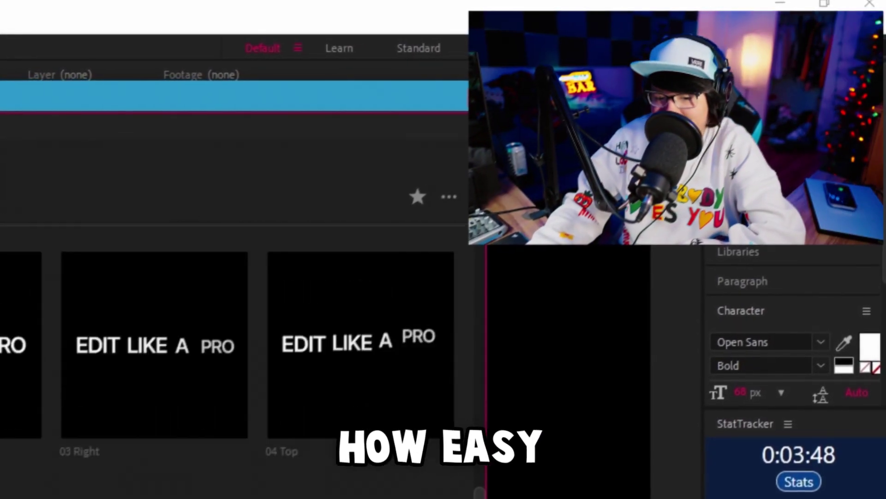
scroll(231, 351, "down", 5)
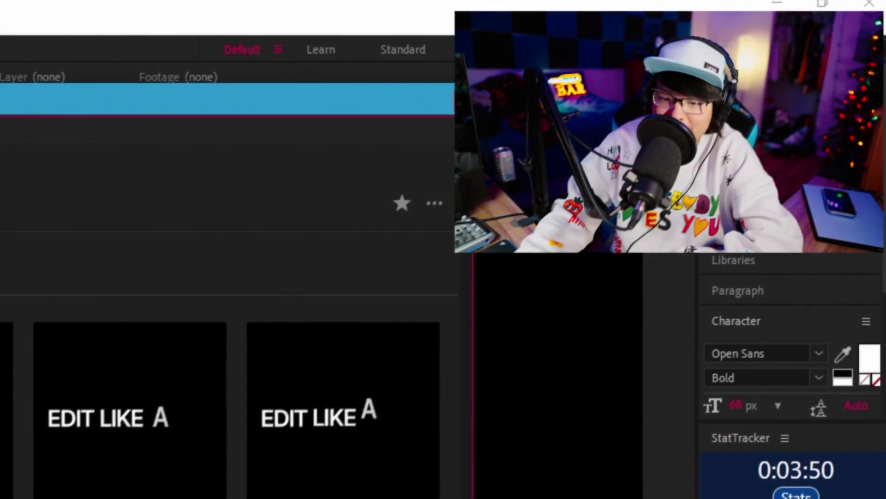
scroll(231, 350, "up", 4)
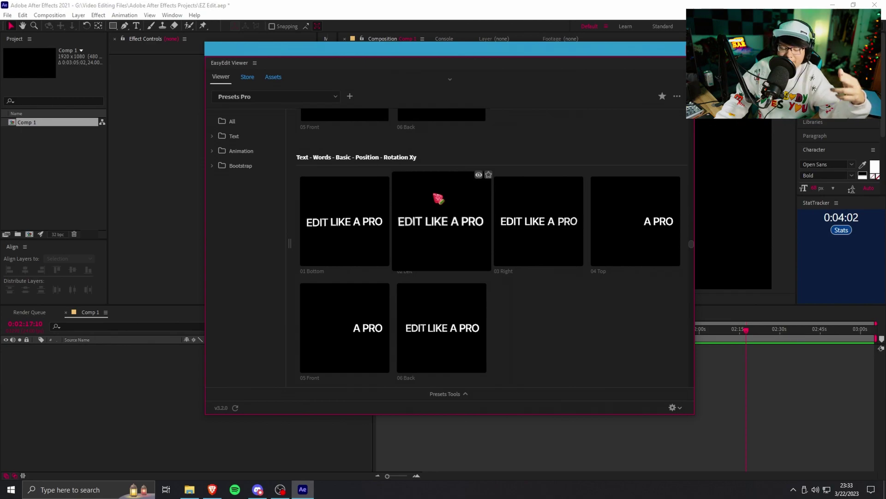
scroll(438, 199, "down", 3)
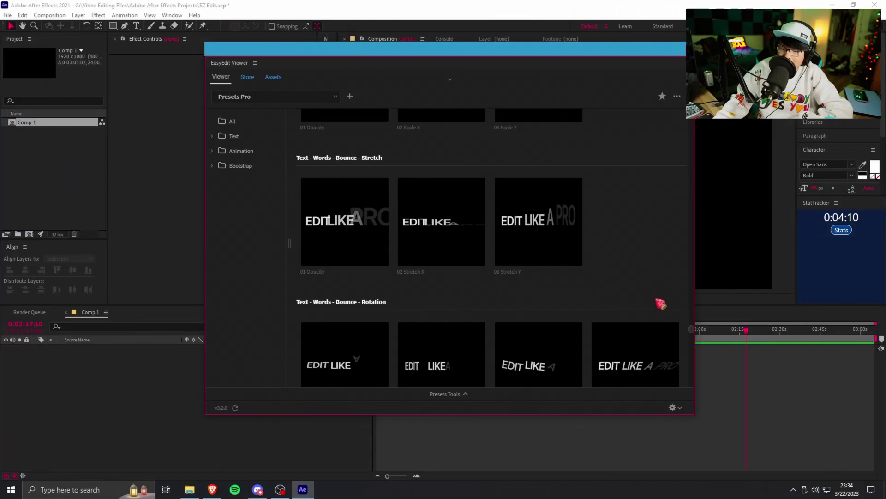
scroll(661, 304, "down", 1)
scroll(661, 303, "down", 10)
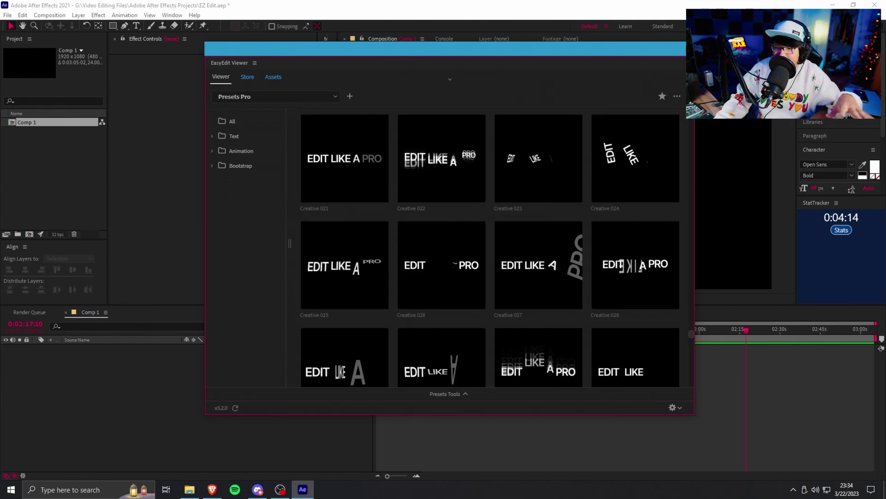
- Move the EasyEdit Viewer aside, return to 0:00:00:00 and add the text THIS IS SOME SUPER AWESOME TEXT
left_click_drag(638, 50, 885, 105)
left_click_drag(407, 332, 239, 291)
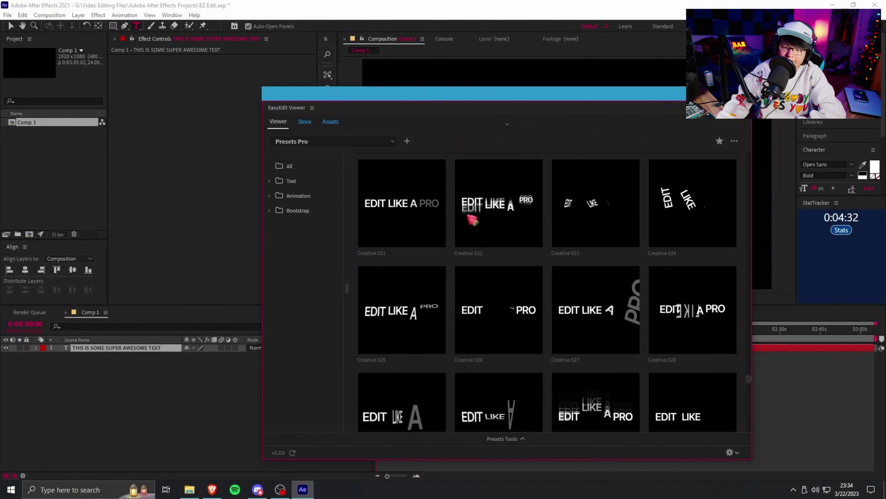
- Browse the text presets and apply 05 Front from Text - Characters - Basic - Position - Blur to the text layer
scroll(542, 298, "down", 6)
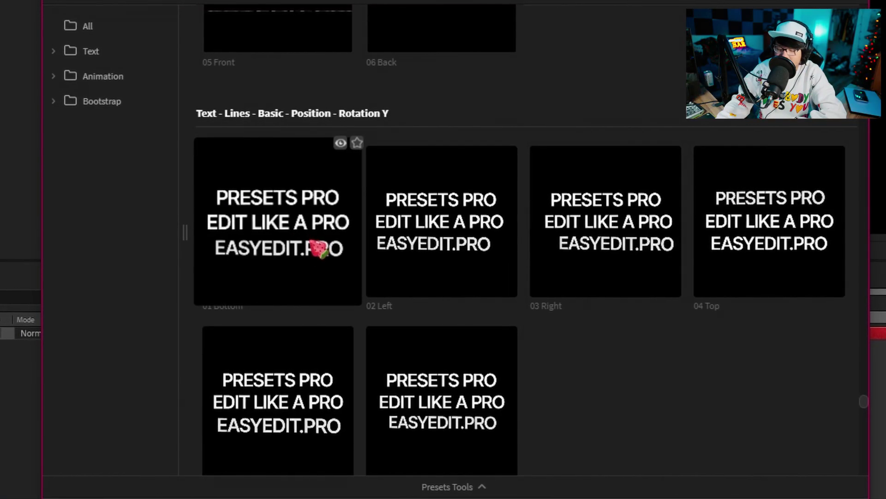
scroll(423, 296, "down", 4)
scroll(318, 249, "down", 10)
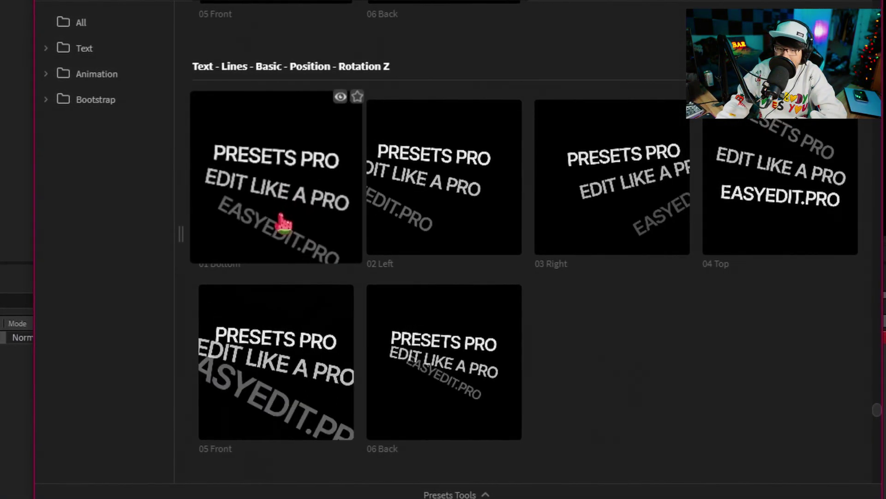
scroll(706, 263, "down", 10)
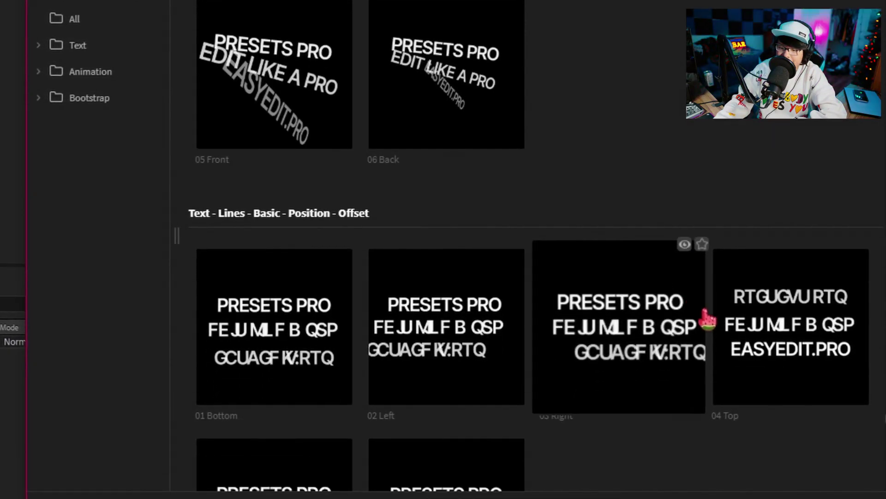
scroll(735, 322, "down", 10)
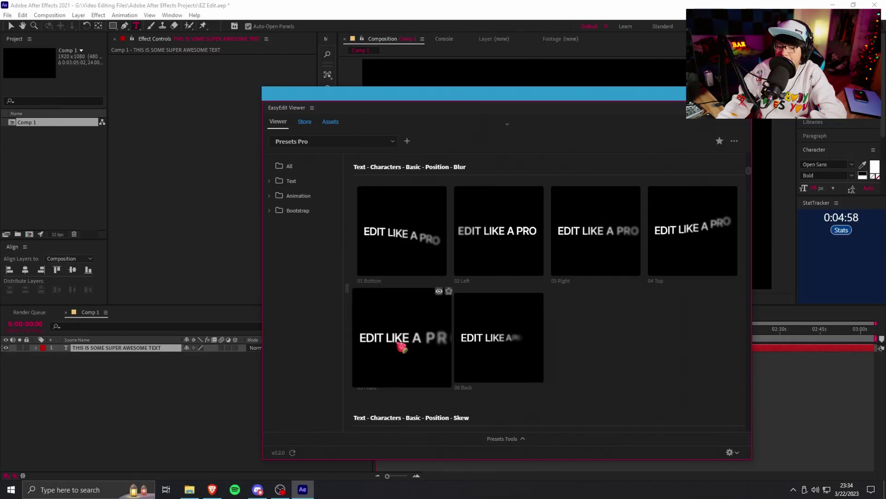
left_click(397, 341)
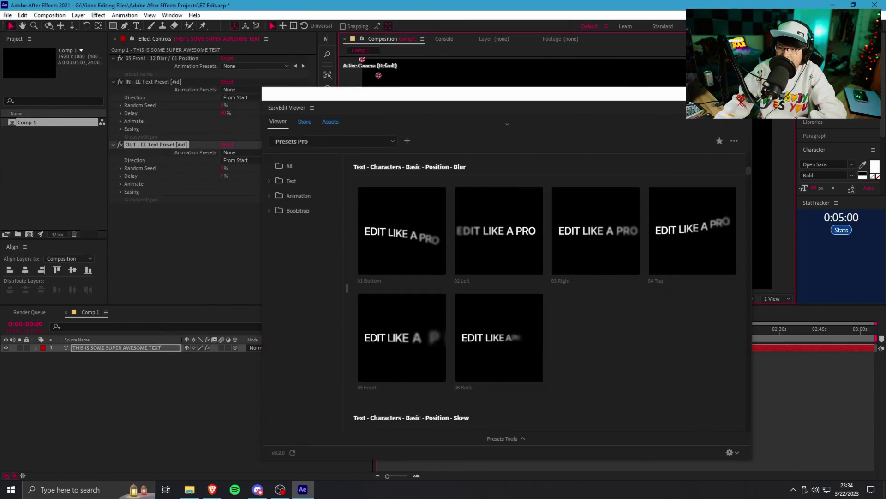
- Examine the text layer's Progress, In and Out animators and the preset's Animate properties, then scrub the start of the animation
left_click(156, 392)
left_click(137, 348)
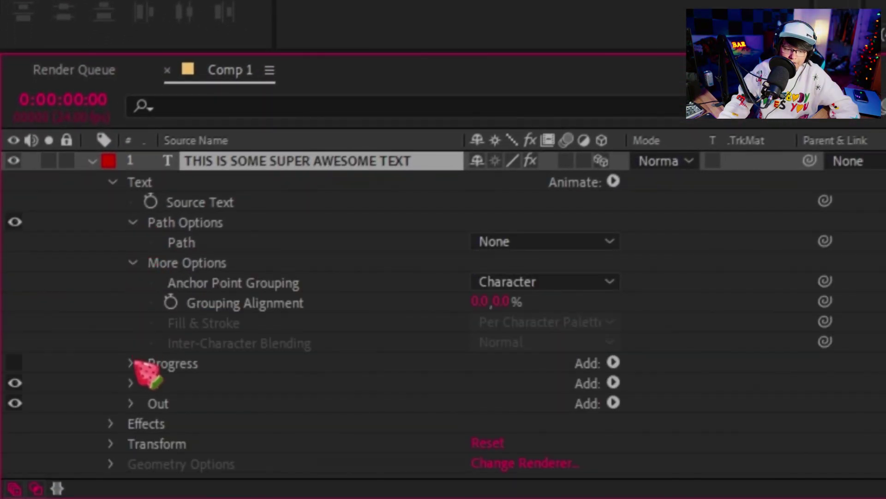
left_click(131, 363)
scroll(136, 369, "down", 2)
left_click(129, 387)
scroll(206, 287, "up", 5)
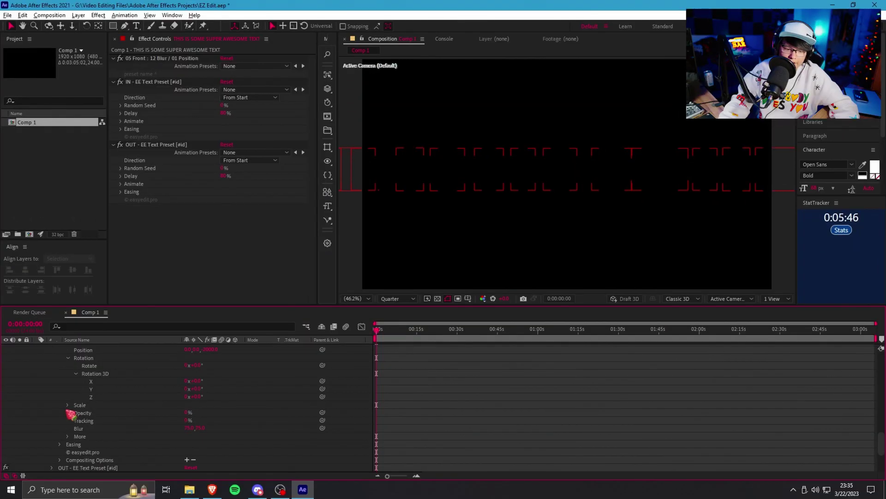
scroll(70, 412, "up", 6)
scroll(73, 416, "up", 8)
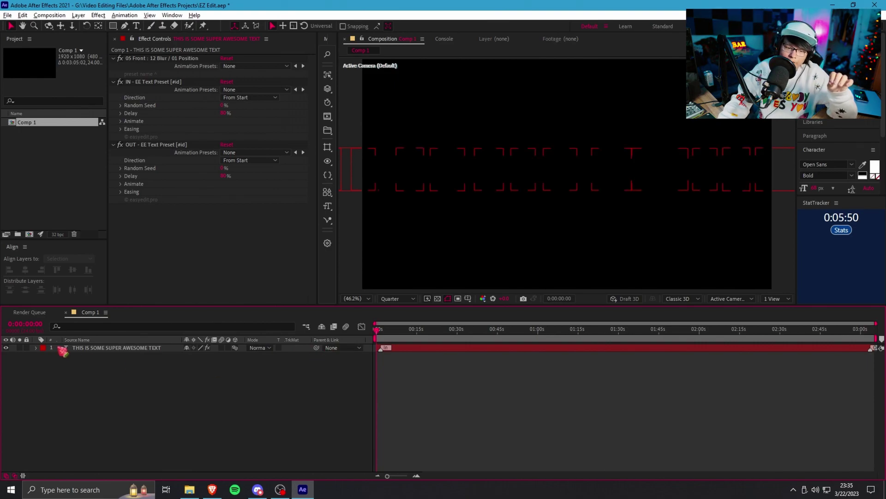
left_click(392, 331)
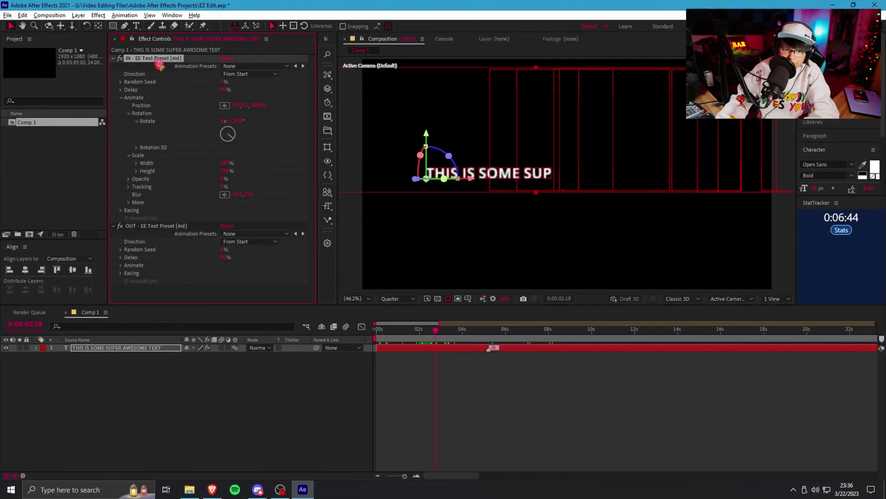
- Remove the IN and OUT text presets and replace the layer with new text reading THE ULTIMATE TEXT
left_click(446, 351)
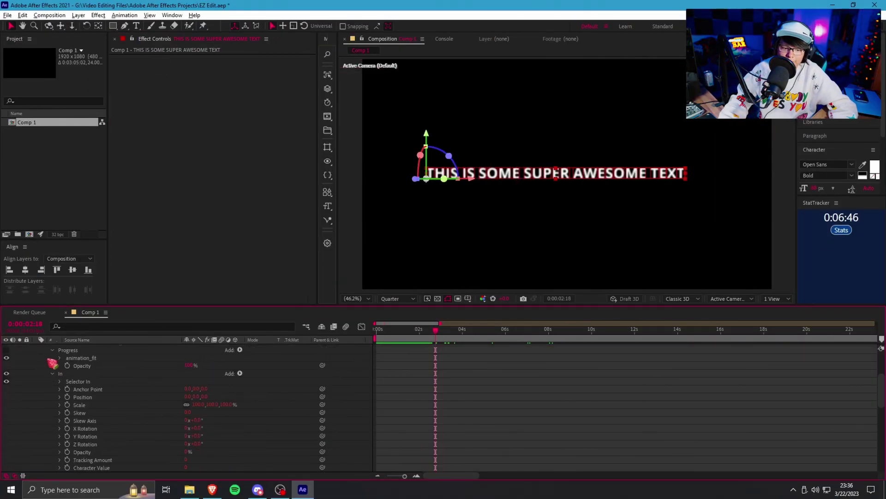
scroll(52, 364, "up", 3)
key("Delete")
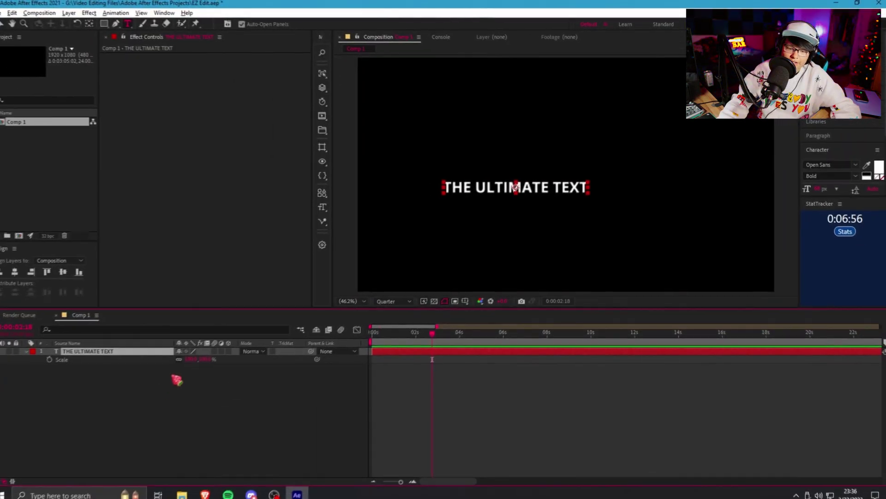
- Scale up the THE ULTIMATE TEXT layer to span most of the frame's width and center it in the composition
left_click_drag(248, 346, 269, 345)
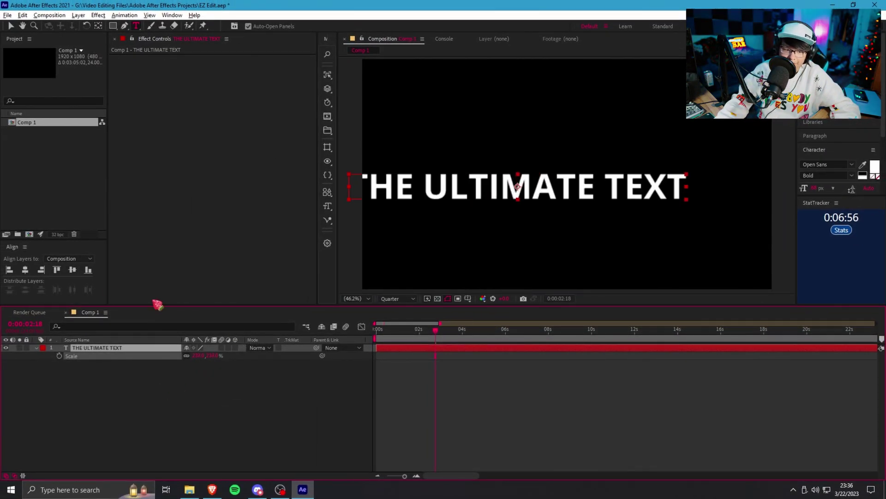
left_click(25, 270)
left_click(126, 378)
left_click(36, 347)
- Apply the uni.Long Shadow effect with a red shadow color to the THE ULTIMATE TEXT layer
left_click(109, 349)
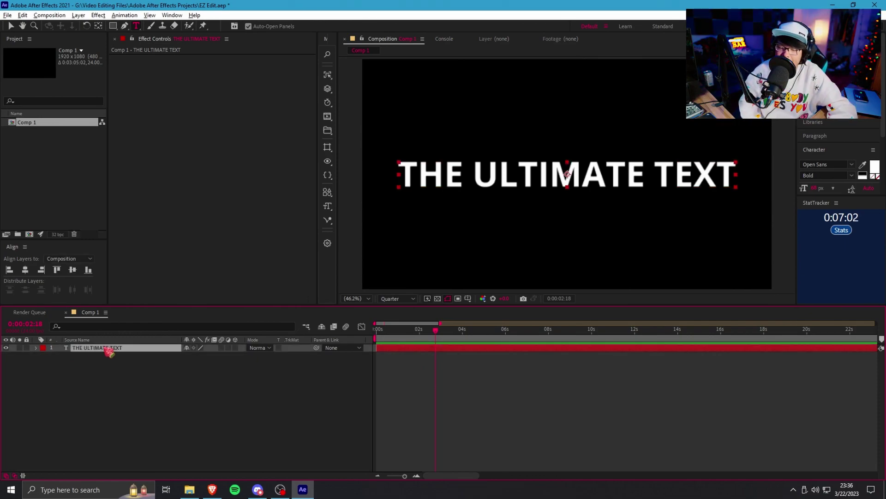
key("ctrl+space")
type("un")
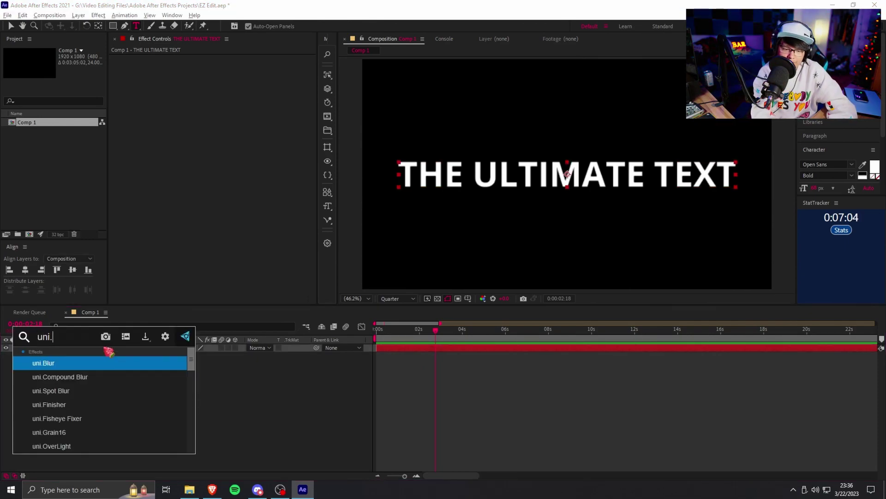
key("Return")
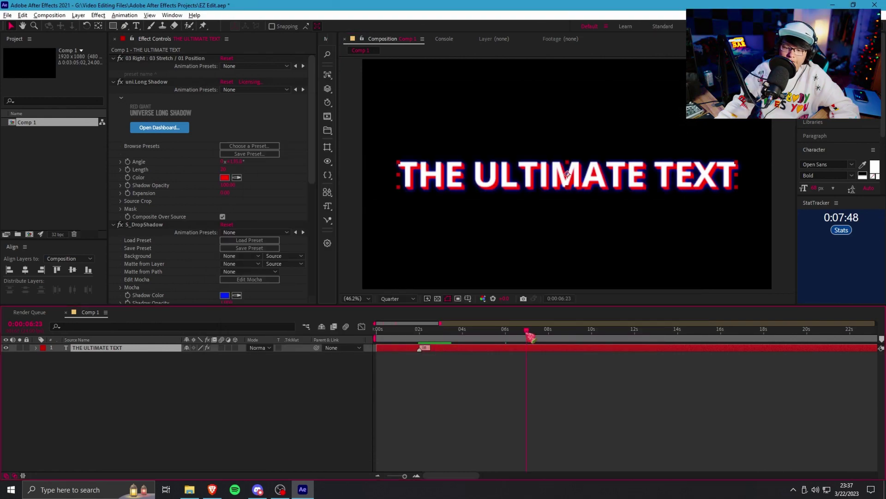
scroll(527, 332, "down", 5)
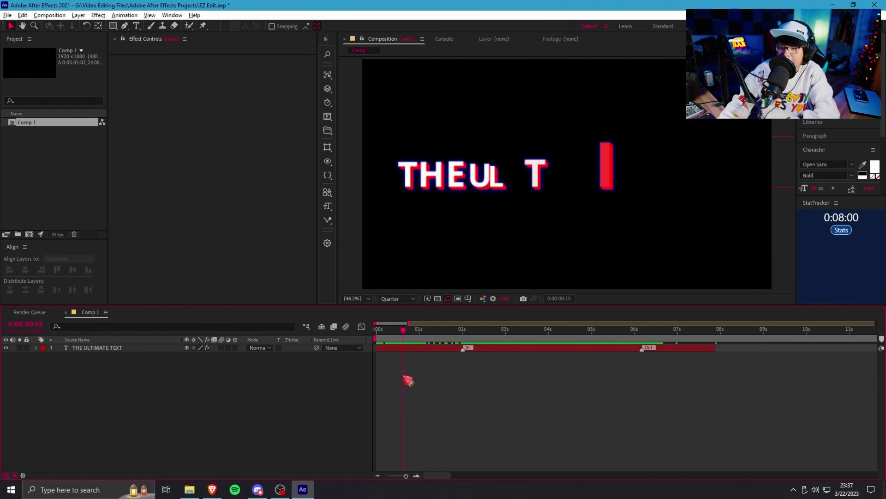
- Set the Scale Height of the IN text preset on the THE ULTIMATE TEXT layer to 11%
key("Page_Up")
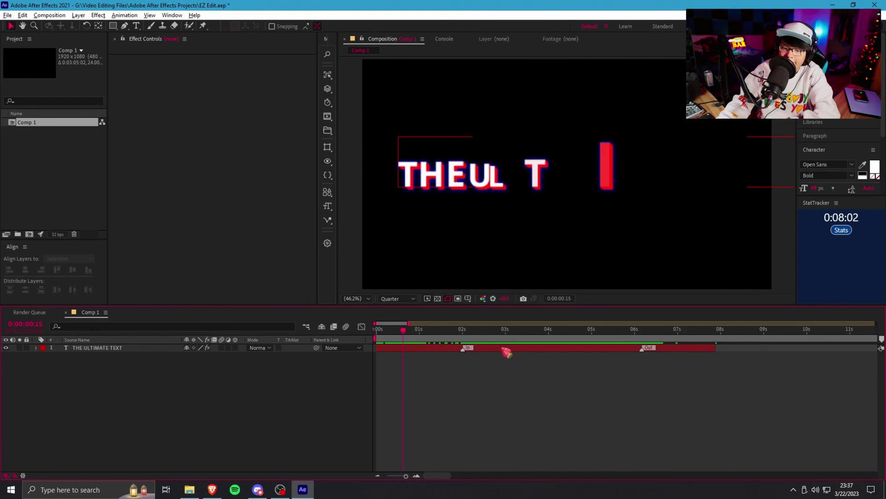
left_click(507, 352)
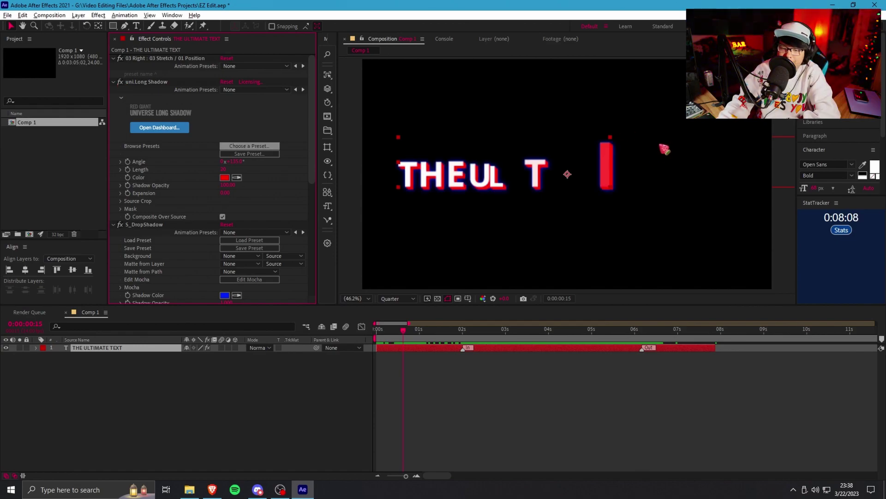
key("space")
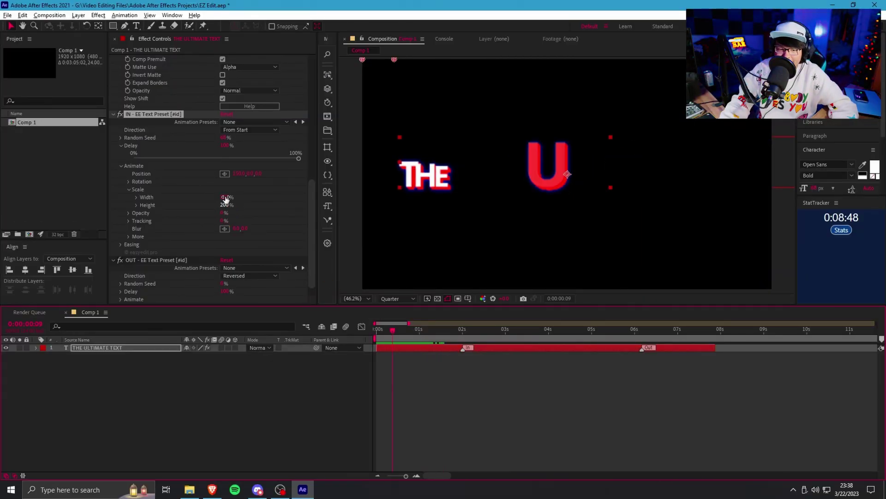
left_click(226, 206)
type("11")
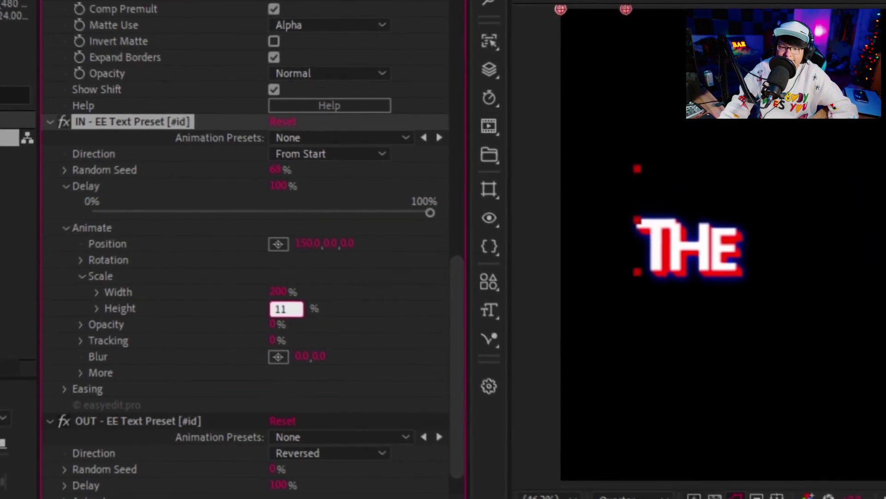
key("Return")
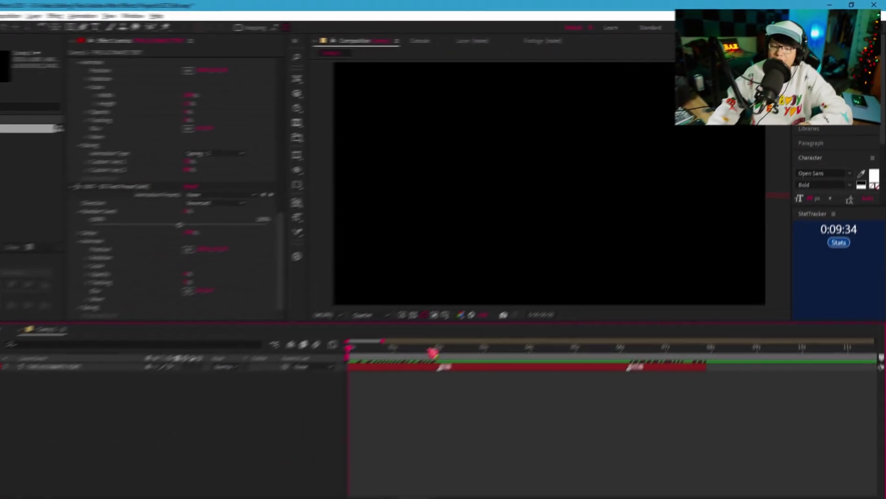
- Preview the THE ULTIMATE TEXT animation, review the layer's shadow and text preset settings, and scrub back into the IN animation
key("space")
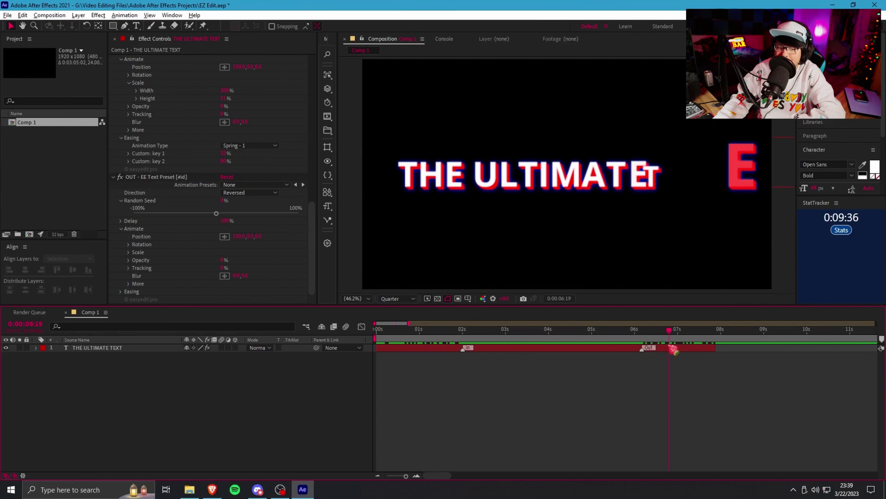
scroll(245, 153, "up", 10)
scroll(311, 277, "down", 10)
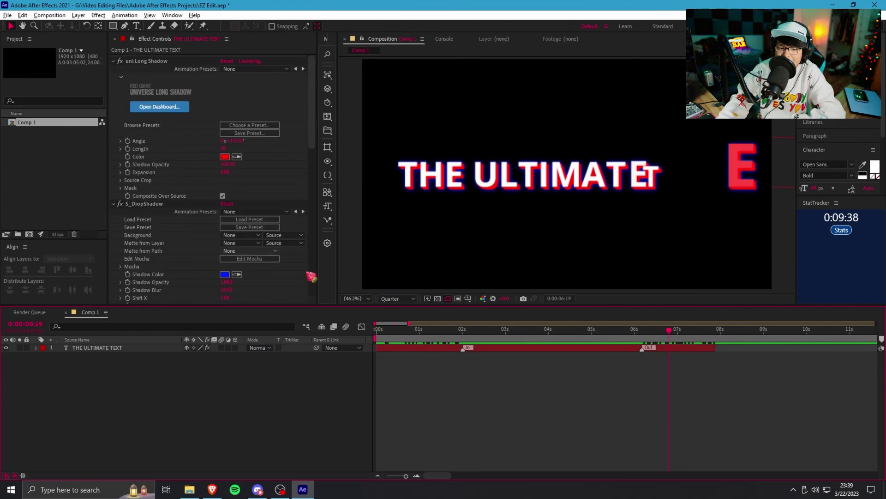
left_click(543, 351)
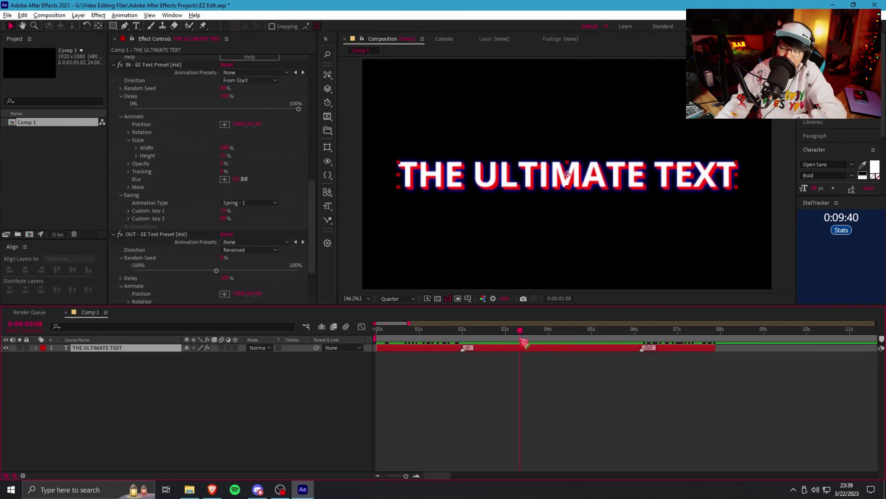
left_click_drag(538, 331, 410, 338)
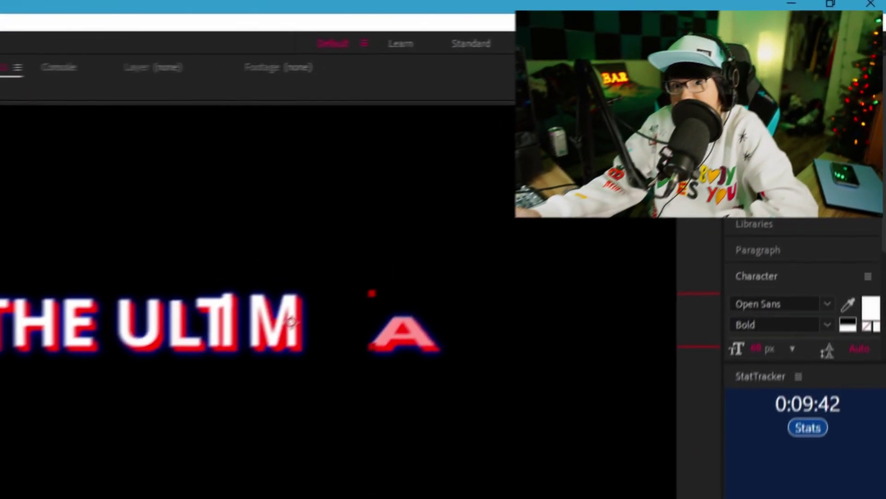